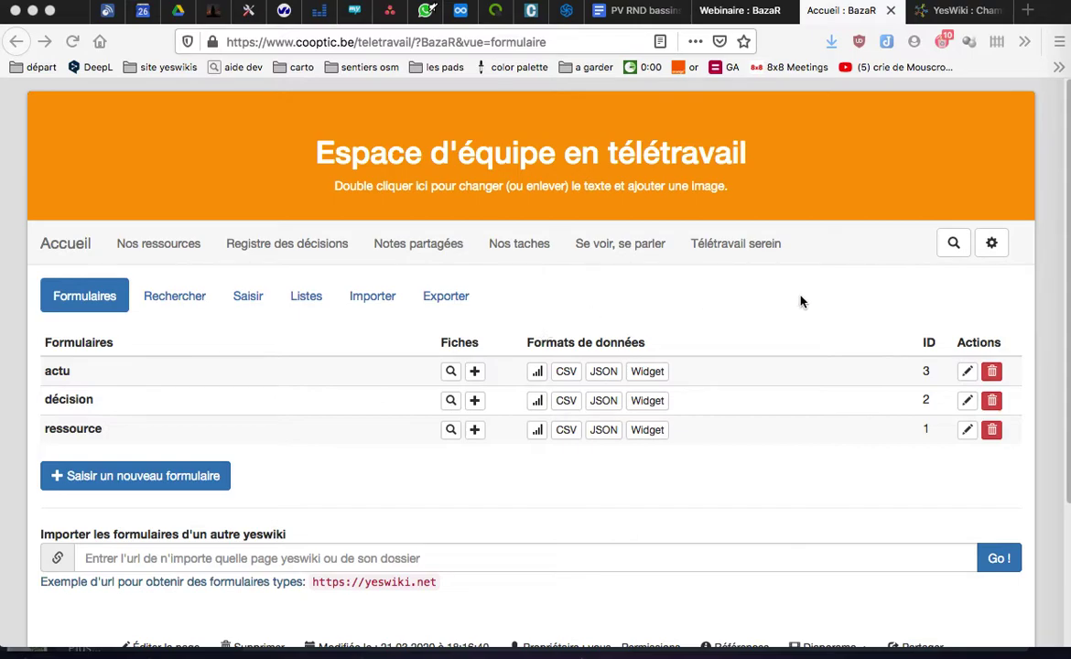
{"action": "left_click", "coordinate": [991, 242]}
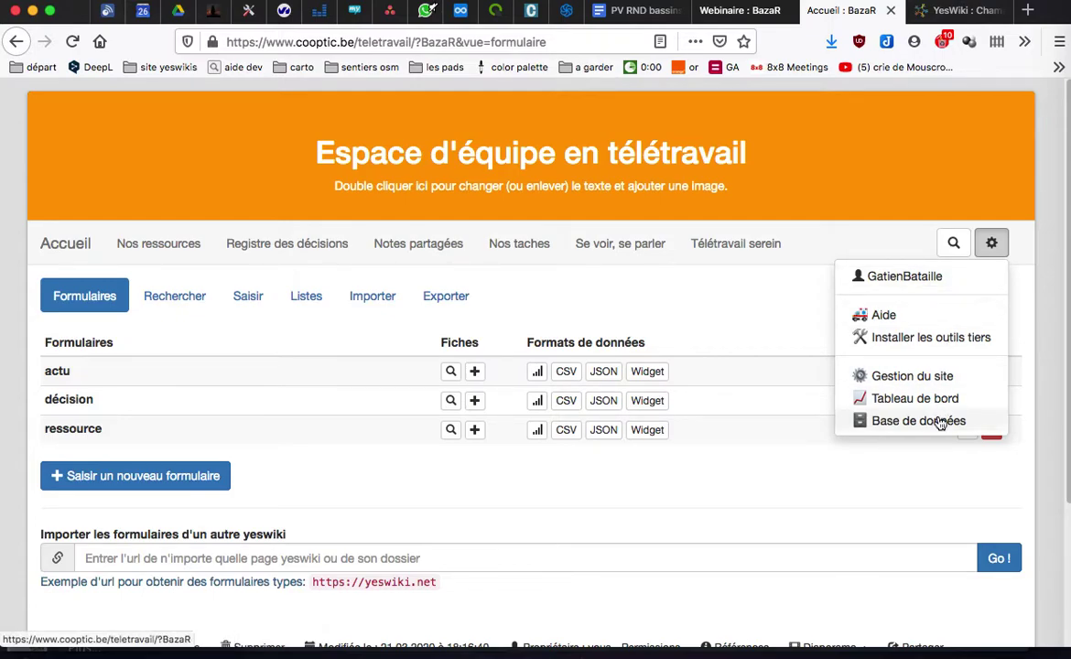
{"action": "left_click", "coordinate": [587, 311]}
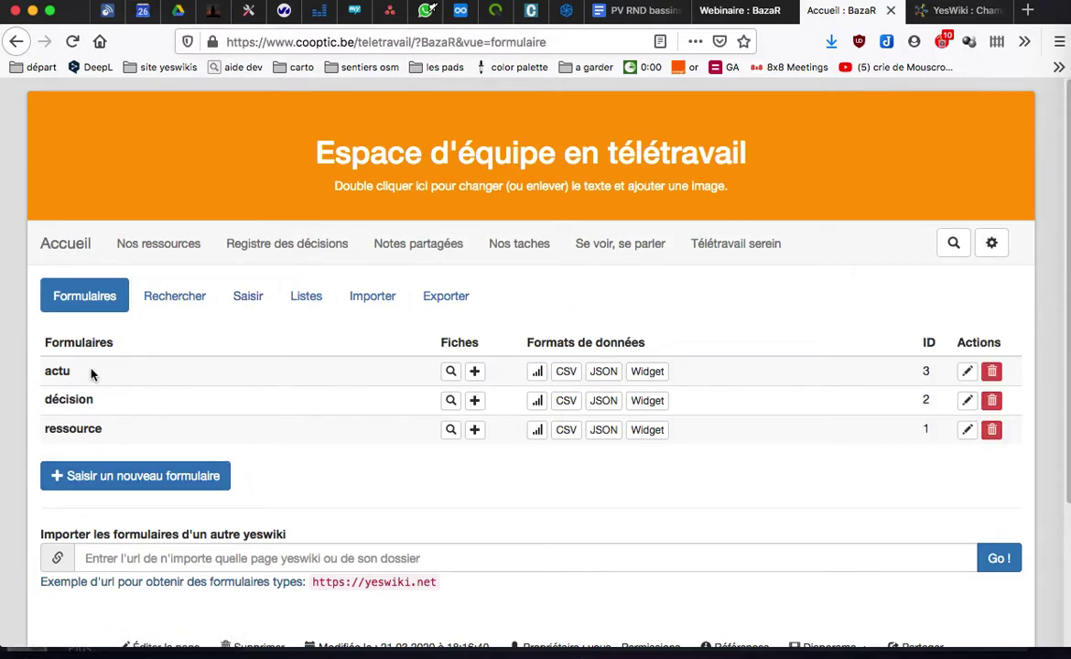
- Start a new form in the form list and name it "Test"
{"action": "left_click", "coordinate": [159, 478]}
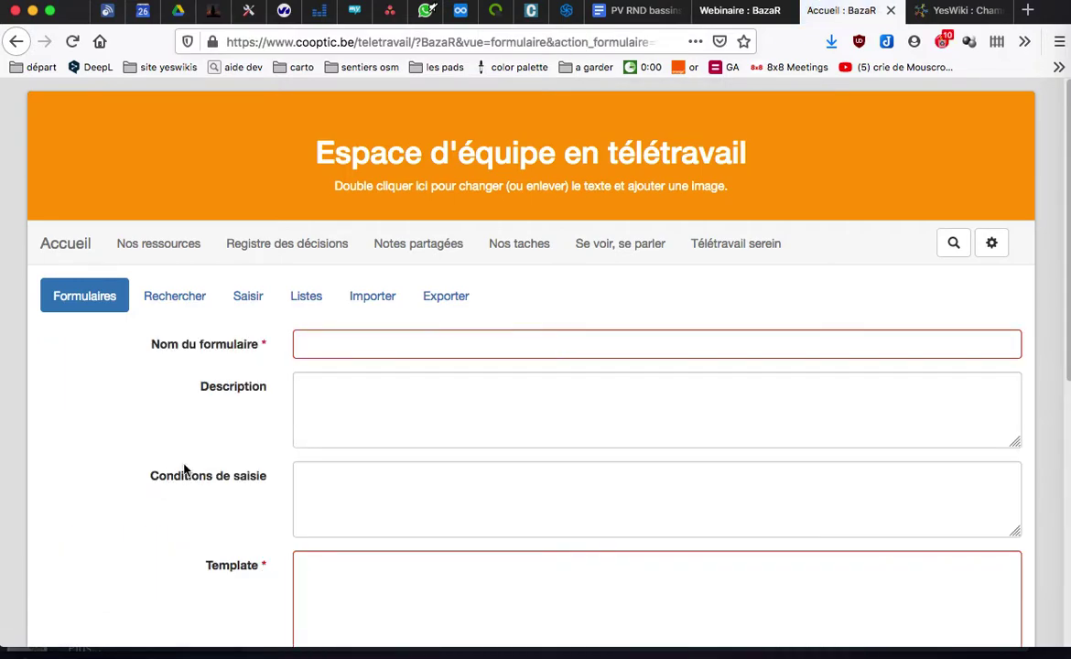
{"action": "scroll", "coordinate": [274, 454], "scroll_direction": "down", "scroll_amount": 3}
{"action": "scroll", "coordinate": [274, 453], "scroll_direction": "up", "scroll_amount": 3}
{"action": "left_click", "coordinate": [332, 344]}
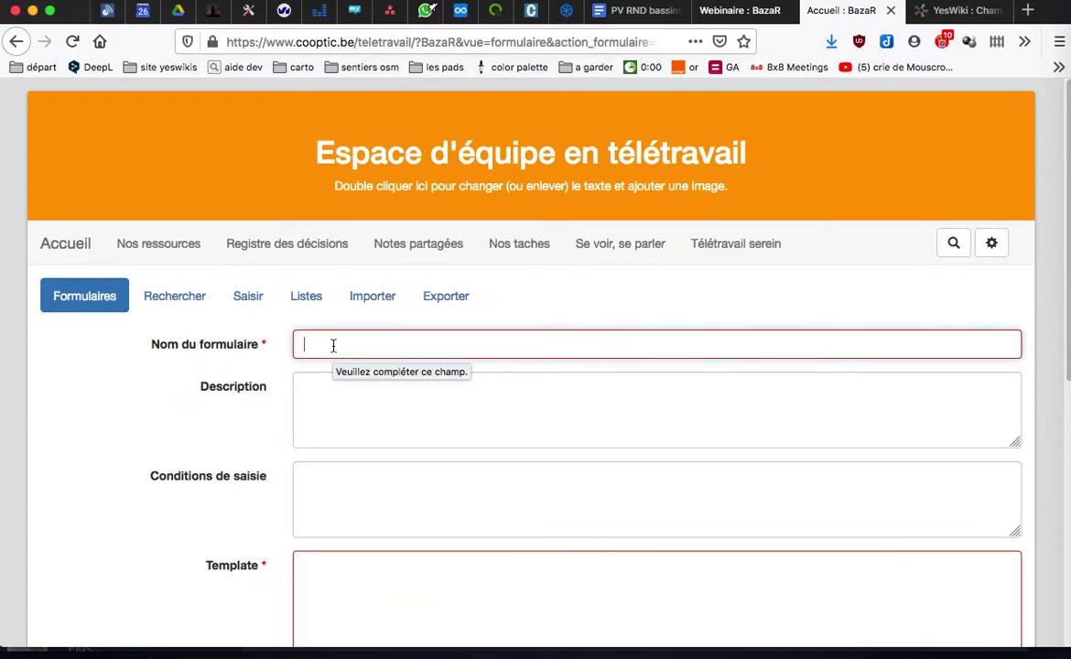
{"action": "type", "text": "Test"}
- Enter "c'est ici qu'on va déposer les données" as the form's description
{"action": "left_click", "coordinate": [305, 387]}
{"action": "type", "text": "c'esyt ici qu'on "}
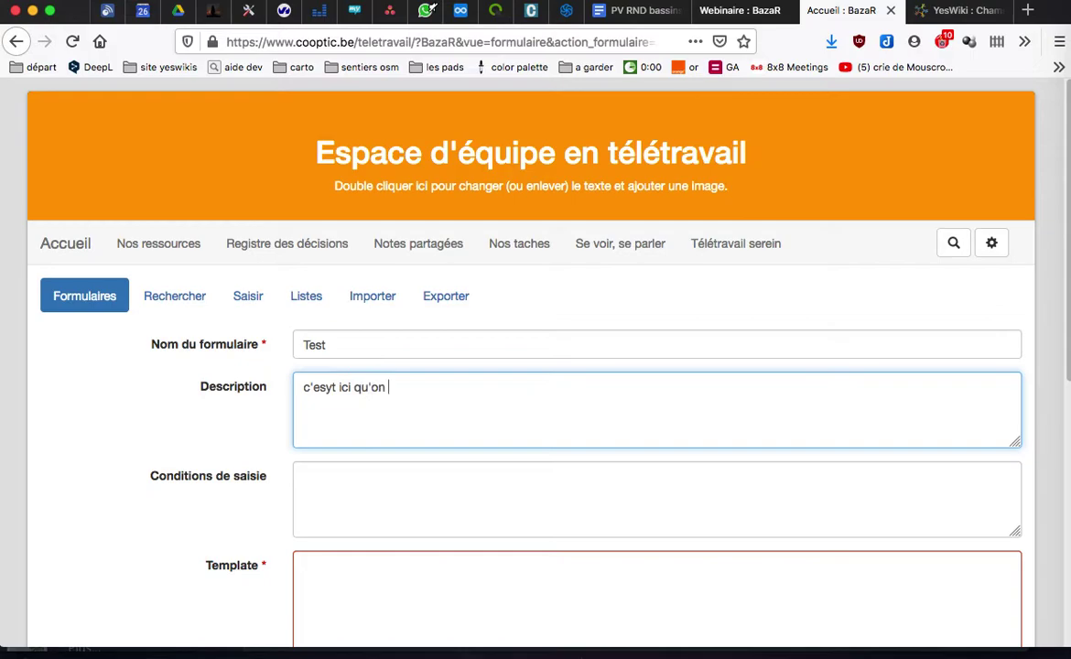
{"action": "type", "text": "va déposer les données"}
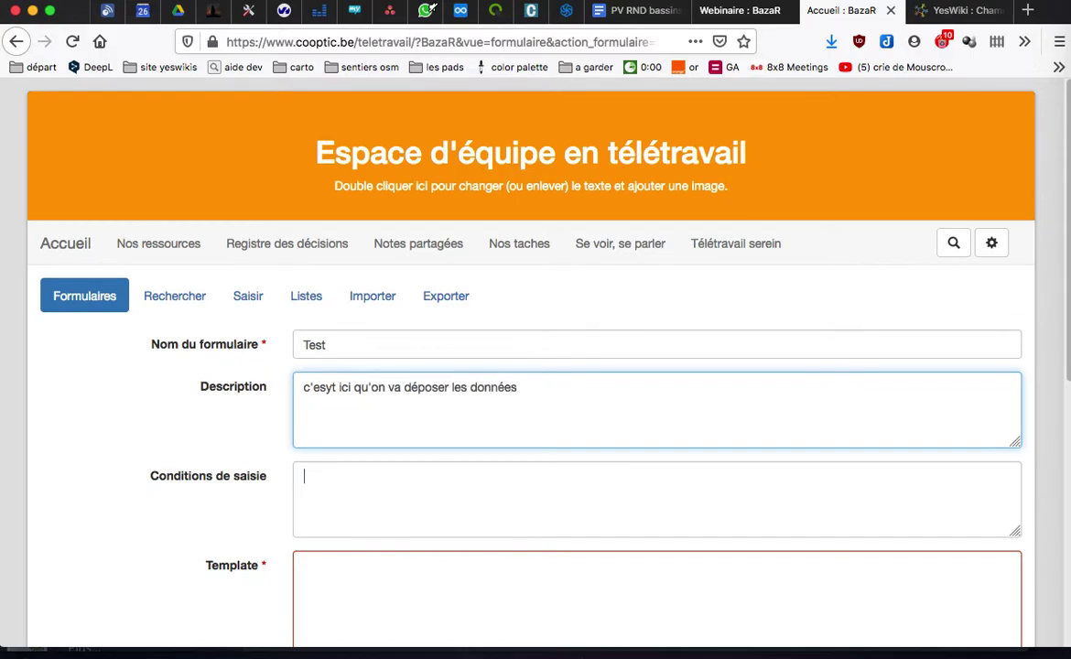
{"action": "left_click", "coordinate": [329, 389]}
{"action": "key", "text": "BackSpace"}
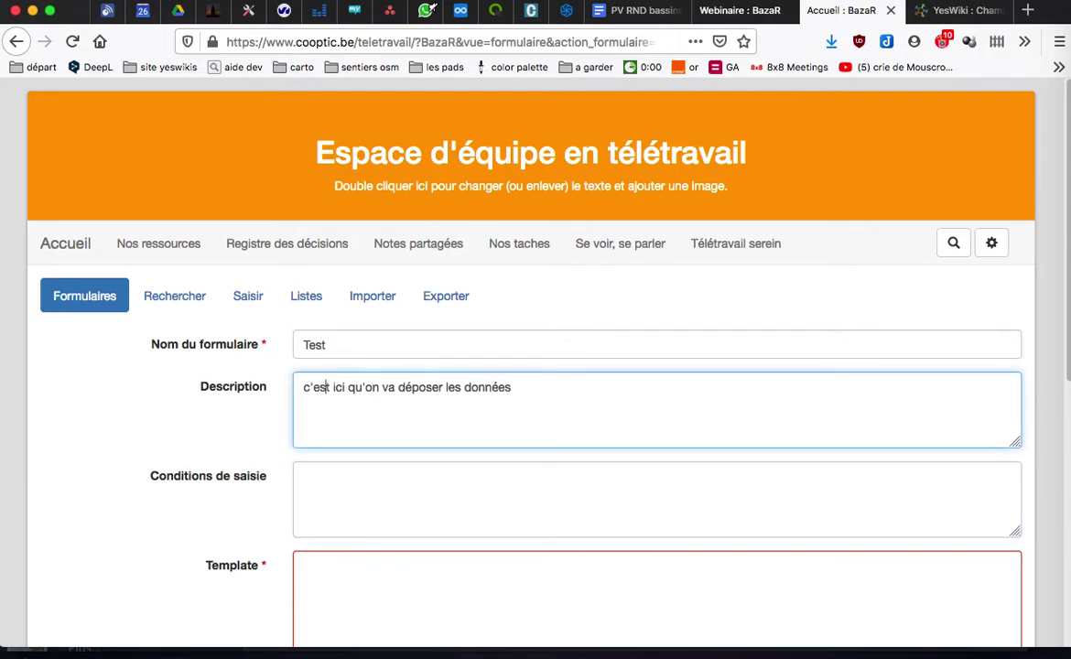
- Switch to the YesWiki site and open the "Types de champs possibles" page from the Bazar section of its documentation
{"action": "left_click", "coordinate": [317, 501]}
{"action": "scroll", "coordinate": [318, 500], "scroll_direction": "down", "scroll_amount": 3}
{"action": "left_click", "coordinate": [335, 436]}
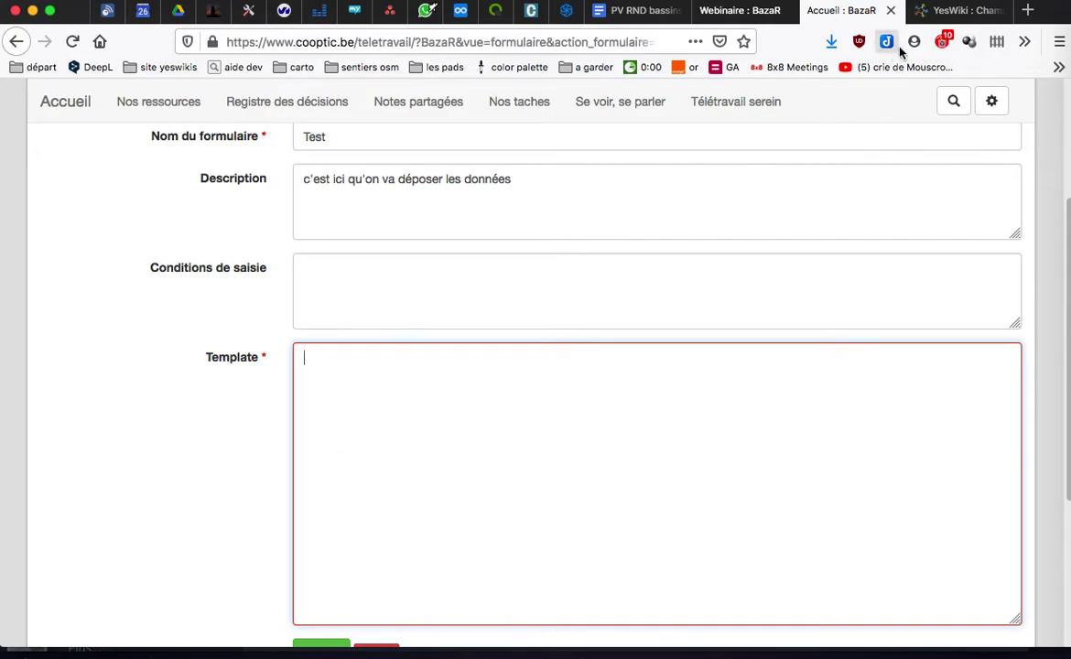
{"action": "left_click", "coordinate": [951, 13]}
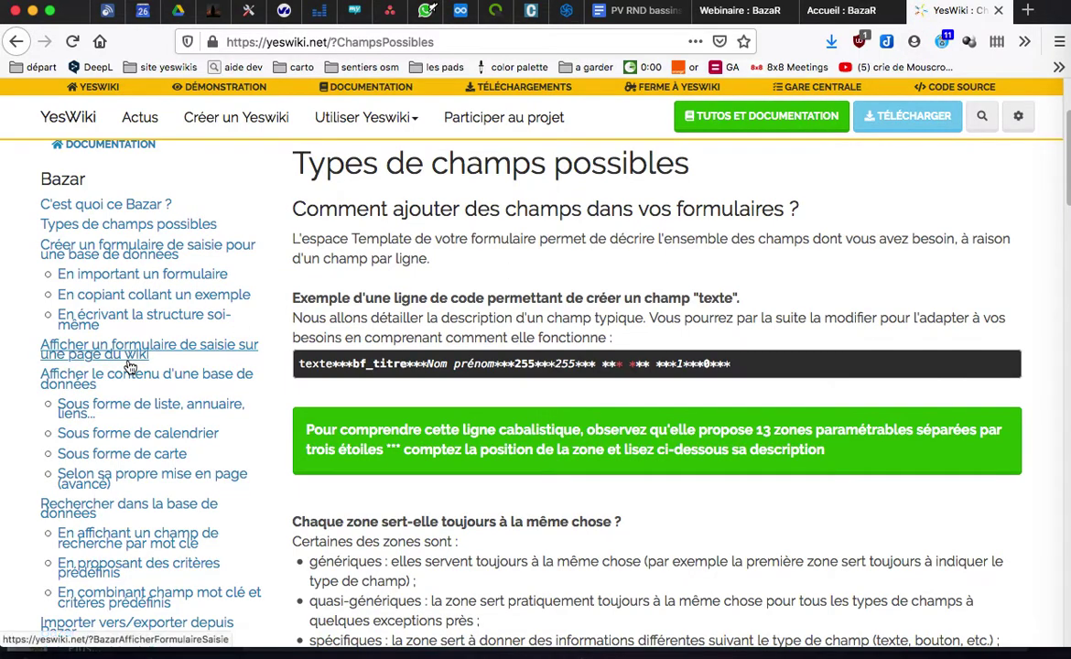
{"action": "scroll", "coordinate": [131, 366], "scroll_direction": "up", "scroll_amount": 3}
{"action": "left_click", "coordinate": [726, 128]}
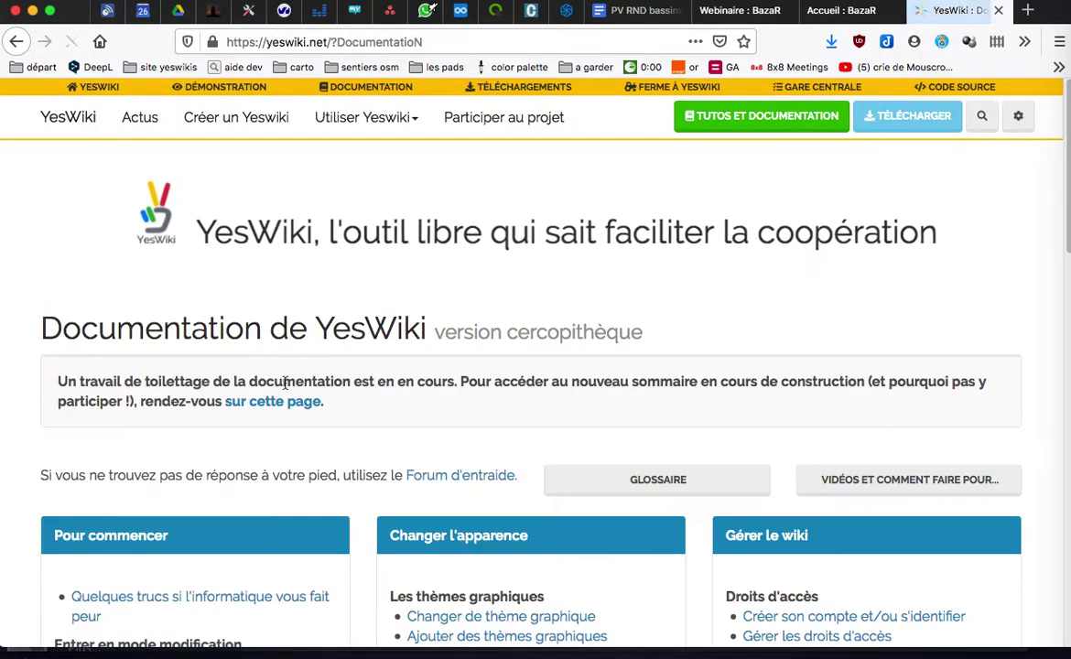
{"action": "scroll", "coordinate": [282, 382], "scroll_direction": "down", "scroll_amount": 5}
{"action": "scroll", "coordinate": [250, 377], "scroll_direction": "down", "scroll_amount": 5}
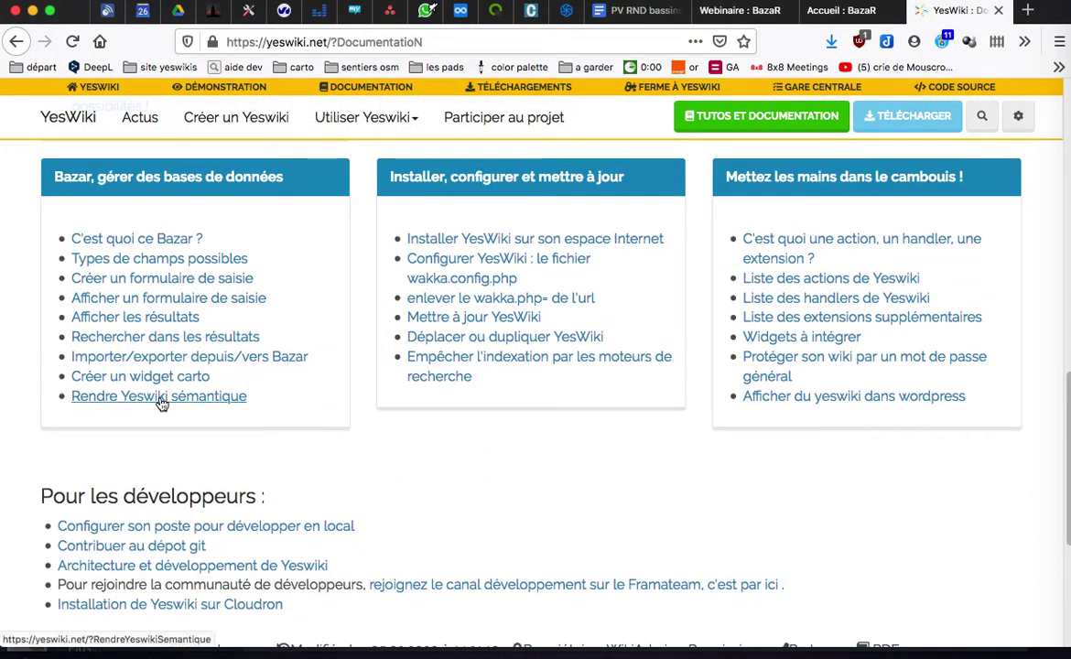
{"action": "left_click", "coordinate": [174, 264]}
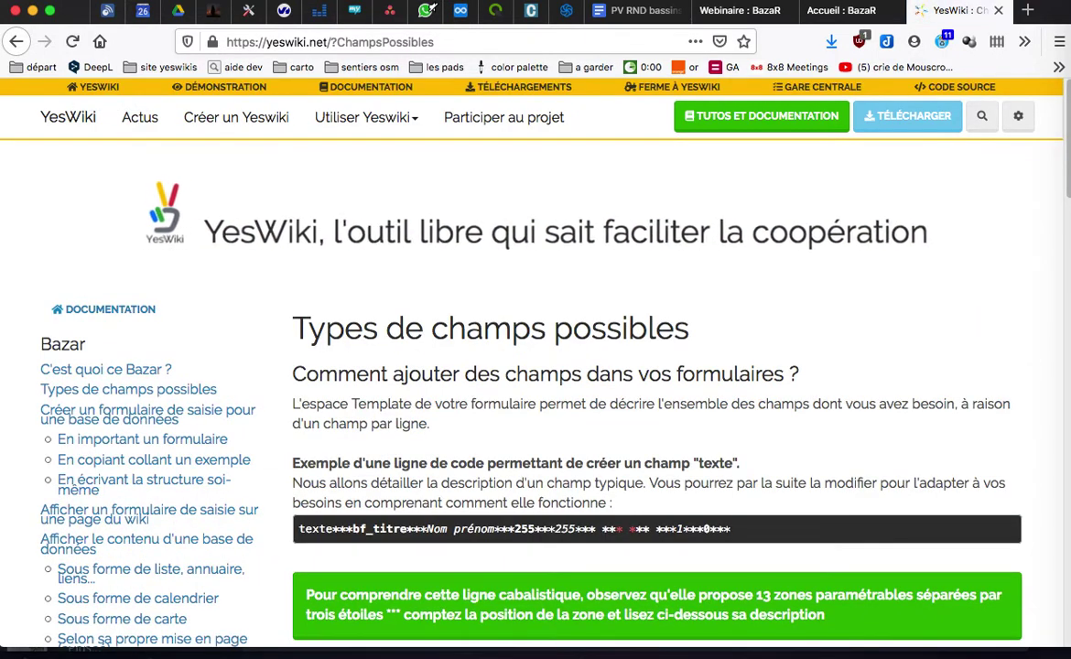
- Copy the directory example of the mandatory title field (bf_titre, "Nom prénom") from the documentation into the Test form's template
{"action": "scroll", "coordinate": [456, 367], "scroll_direction": "down", "scroll_amount": 5}
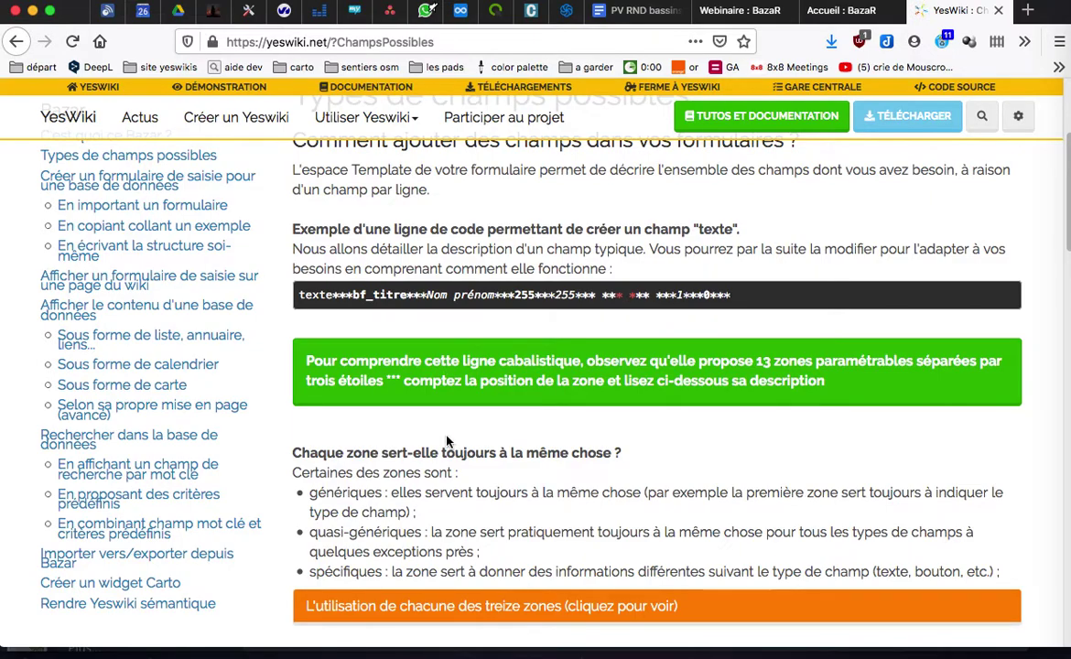
{"action": "scroll", "coordinate": [448, 441], "scroll_direction": "down", "scroll_amount": 5}
{"action": "scroll", "coordinate": [447, 435], "scroll_direction": "up", "scroll_amount": 5}
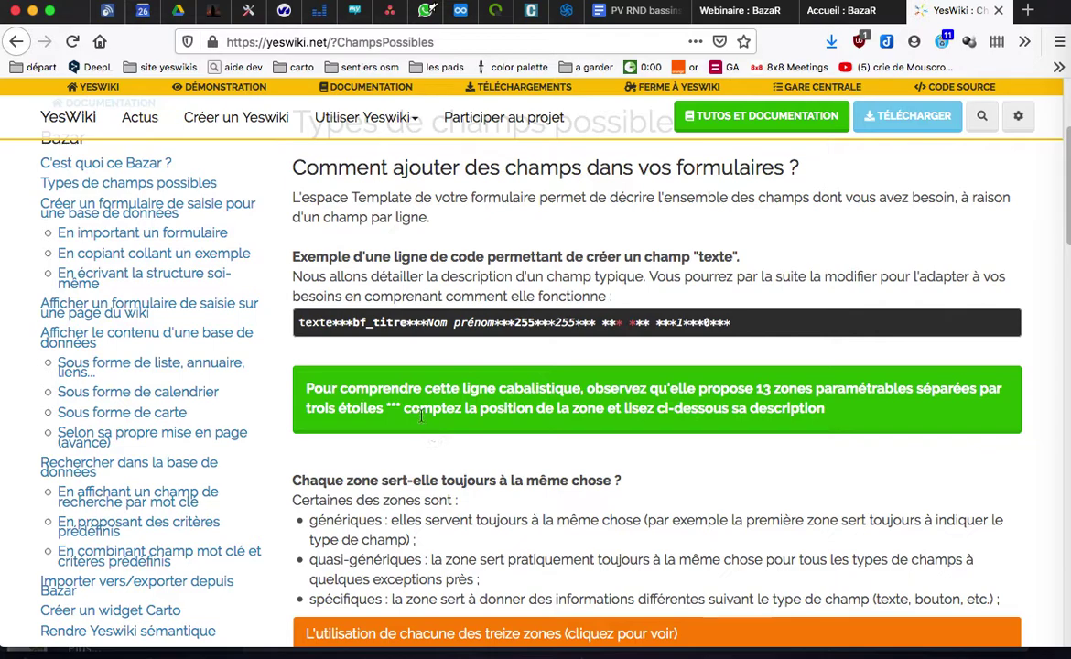
{"action": "scroll", "coordinate": [402, 432], "scroll_direction": "down", "scroll_amount": 5}
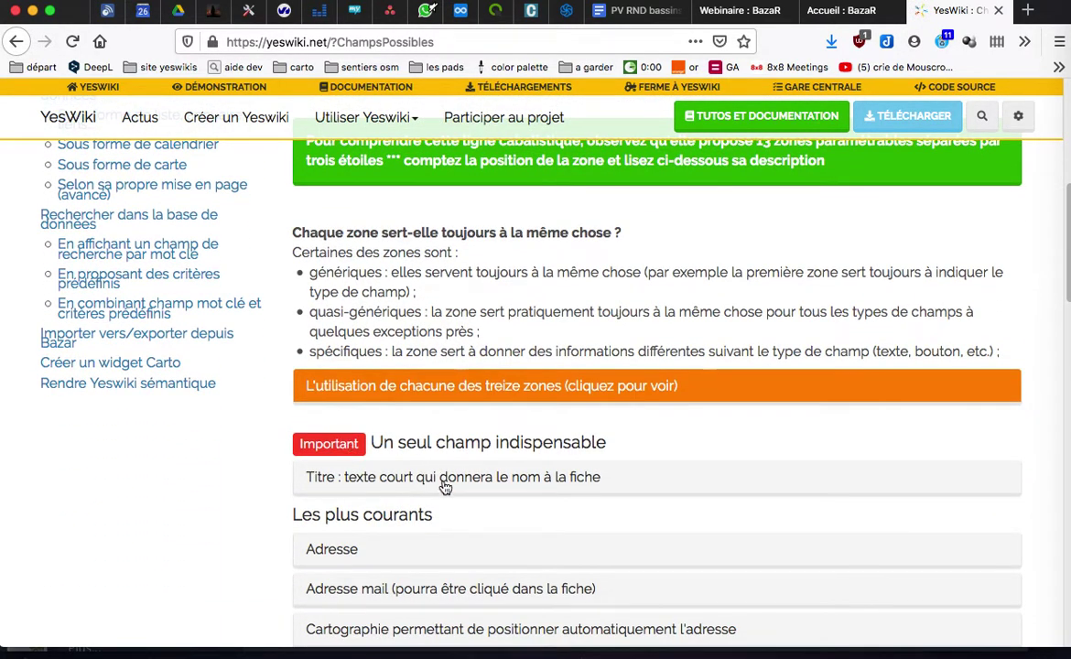
{"action": "left_click", "coordinate": [434, 477]}
{"action": "scroll", "coordinate": [435, 478], "scroll_direction": "down", "scroll_amount": 3}
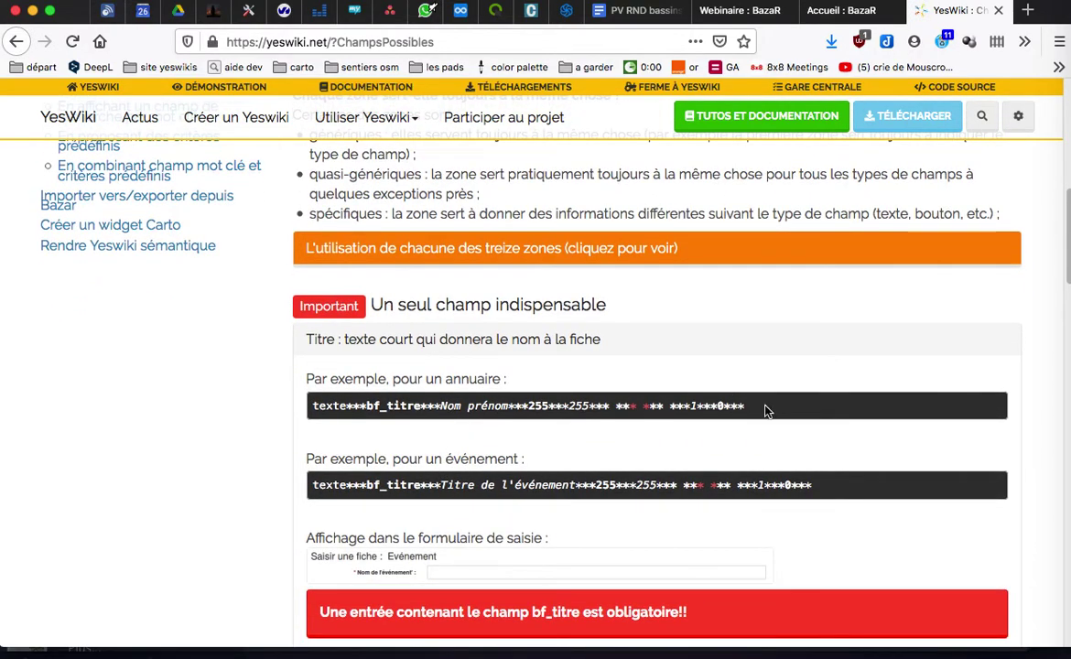
{"action": "left_click_drag", "start_coordinate": [764, 409], "coordinate": [309, 409]}
{"action": "key", "text": "ctrl+c"}
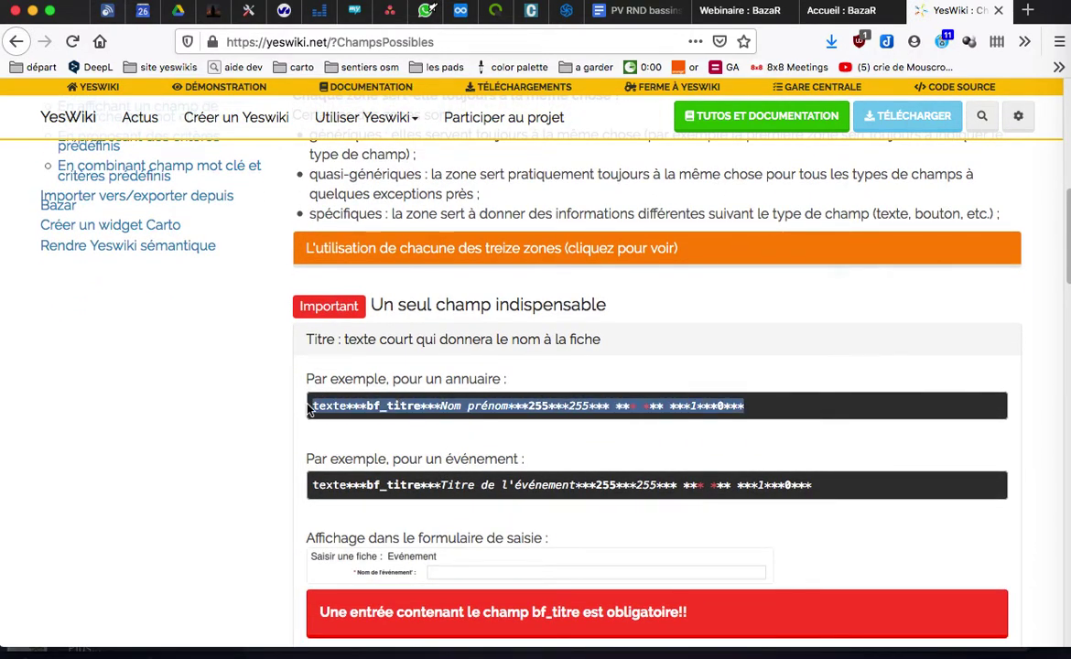
{"action": "left_click", "coordinate": [838, 10]}
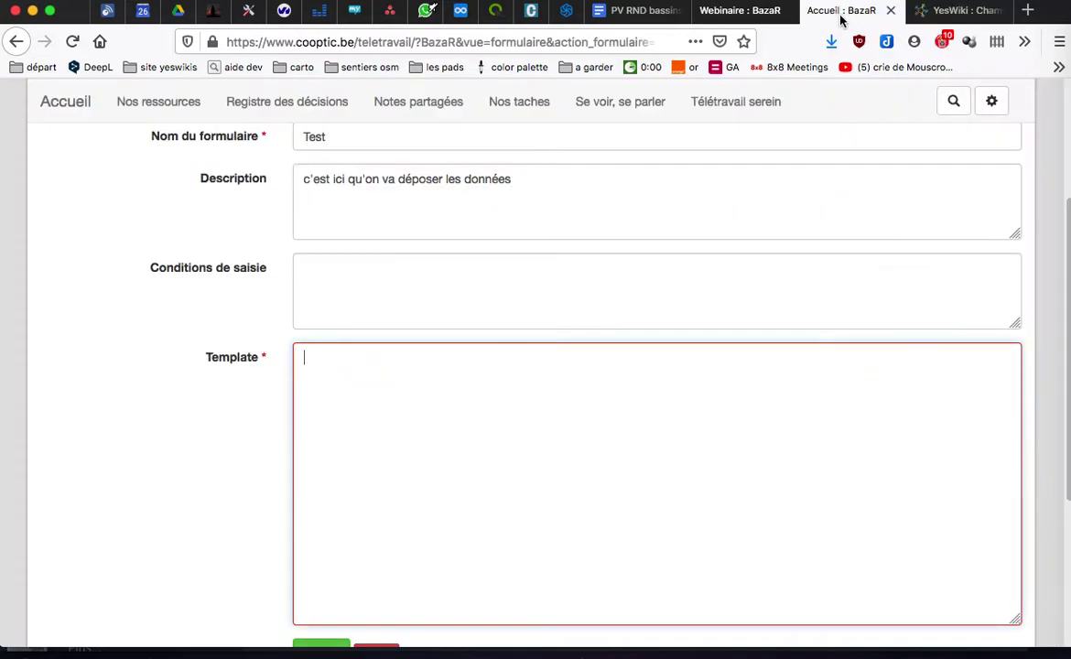
{"action": "left_click", "coordinate": [467, 381]}
{"action": "key", "text": "ctrl+v"}
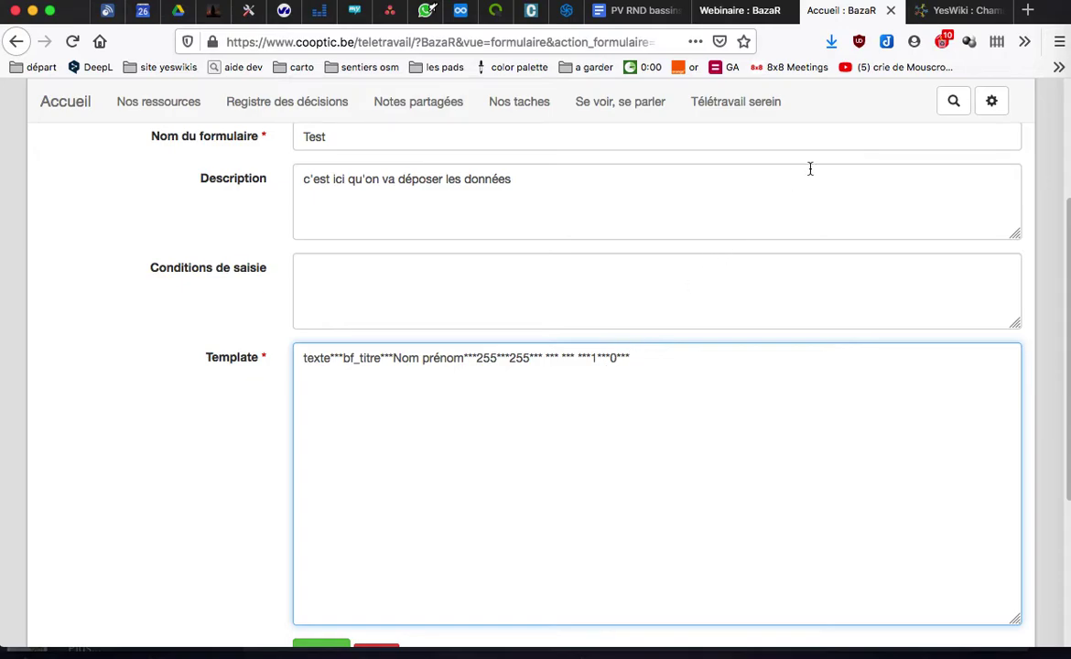
- Copy the event start date syntax (bf_date_debut_evenement) from the "Date et heure" documentation onto a new line of the form's template
{"action": "left_click", "coordinate": [943, 11]}
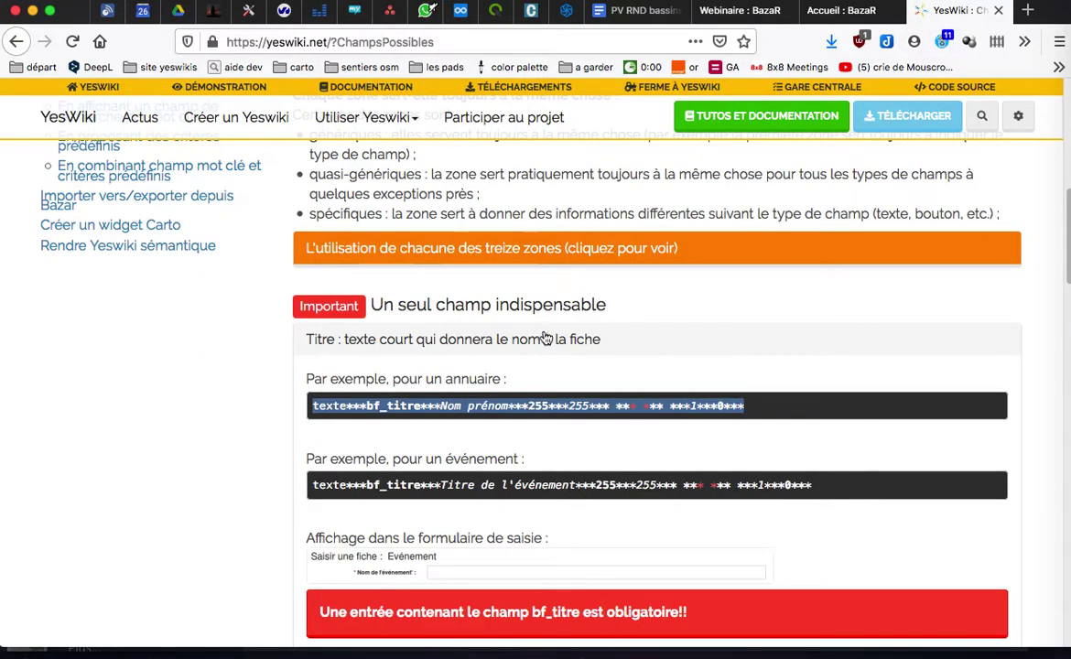
{"action": "scroll", "coordinate": [543, 342], "scroll_direction": "down", "scroll_amount": 1}
{"action": "scroll", "coordinate": [544, 342], "scroll_direction": "down", "scroll_amount": 10}
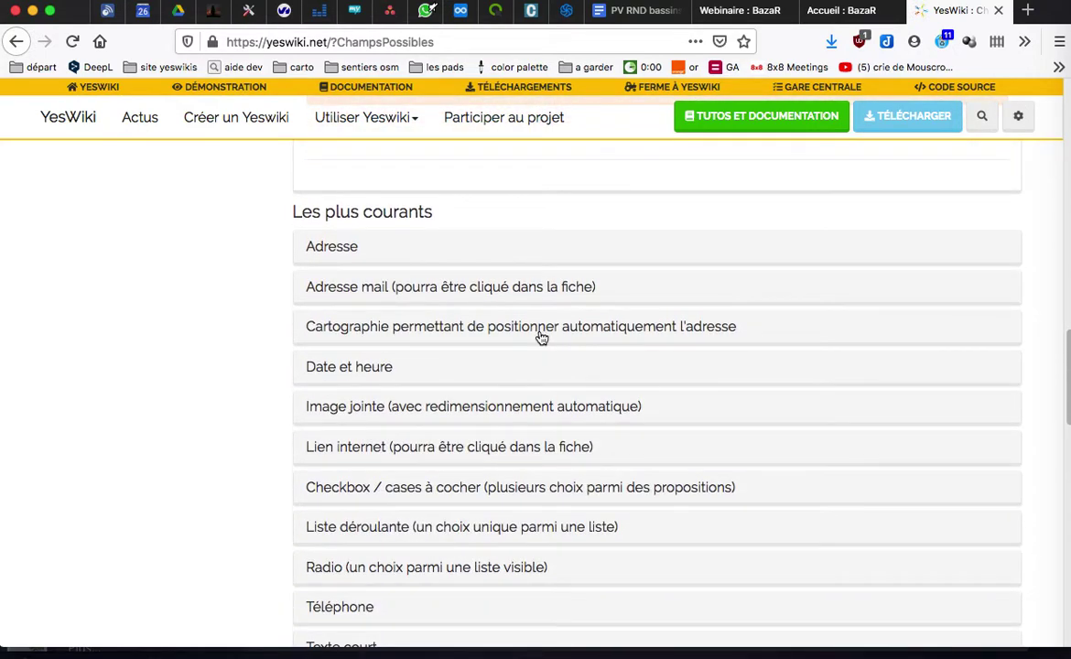
{"action": "scroll", "coordinate": [541, 338], "scroll_direction": "down", "scroll_amount": 3}
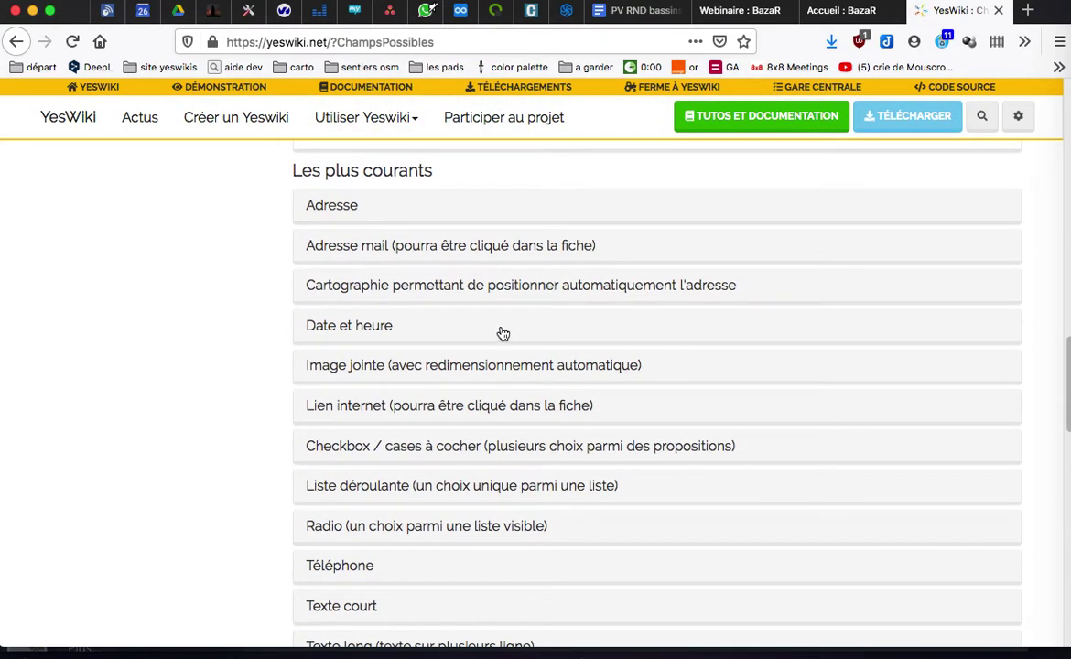
{"action": "left_click", "coordinate": [500, 335]}
{"action": "scroll", "coordinate": [501, 328], "scroll_direction": "up", "scroll_amount": 5}
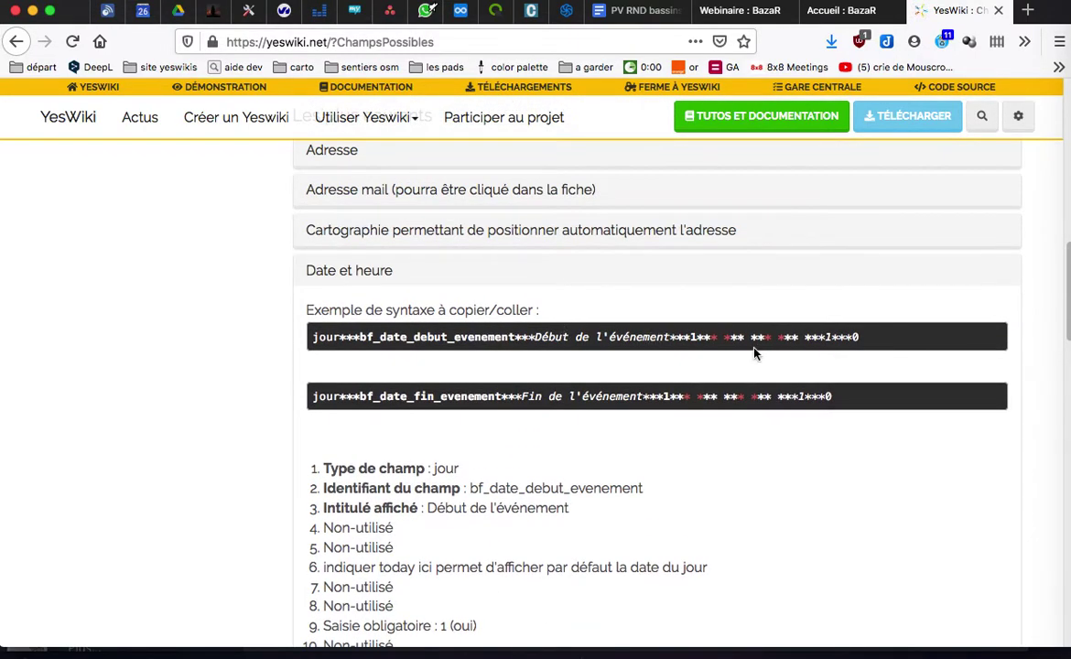
{"action": "left_click_drag", "start_coordinate": [911, 338], "coordinate": [295, 343]}
{"action": "key", "text": "super+c"}
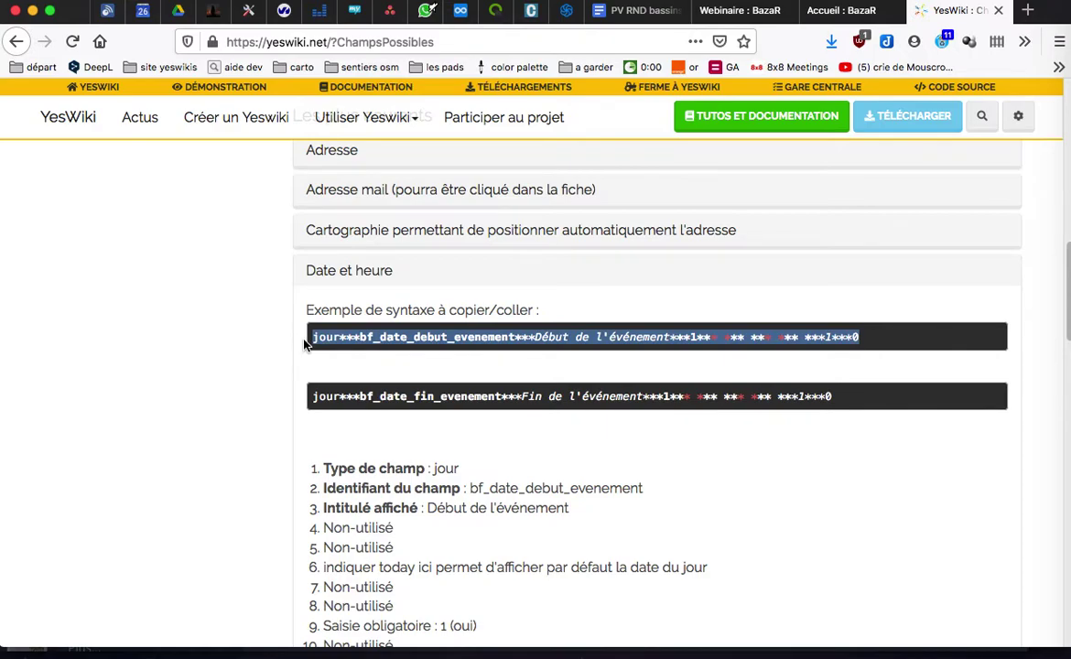
{"action": "left_click", "coordinate": [841, 10]}
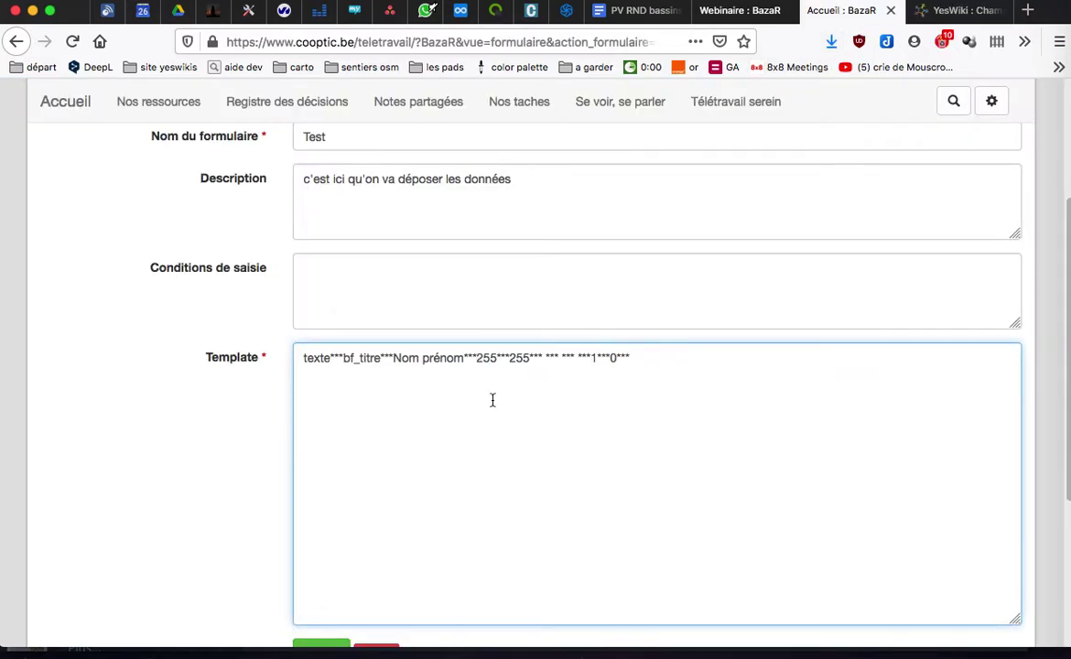
{"action": "key", "text": "super+v"}
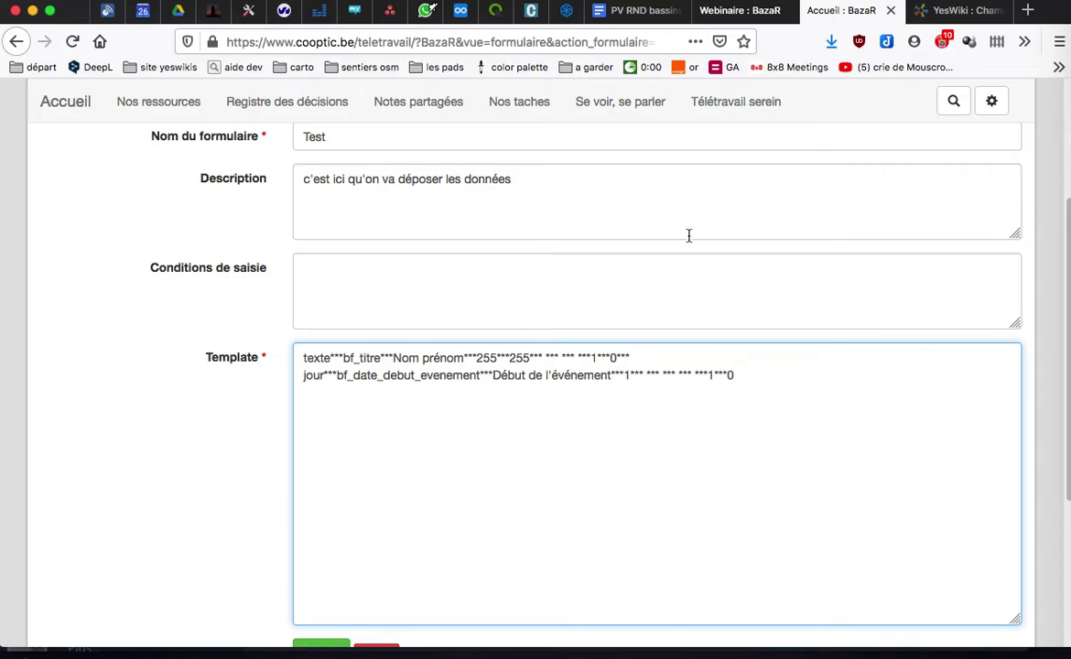
- Copy the "Image jointe" syntax (bf_image), through "Votre image doit être au format", onto a new line of the form's template
{"action": "left_click", "coordinate": [965, 9]}
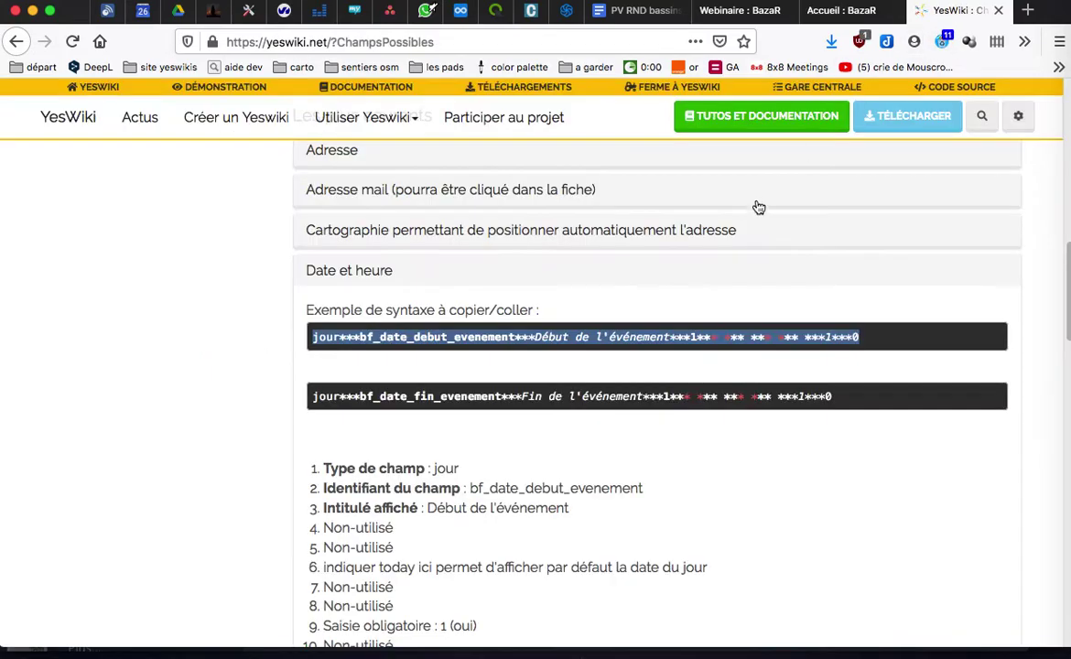
{"action": "scroll", "coordinate": [590, 387], "scroll_direction": "down", "scroll_amount": 10}
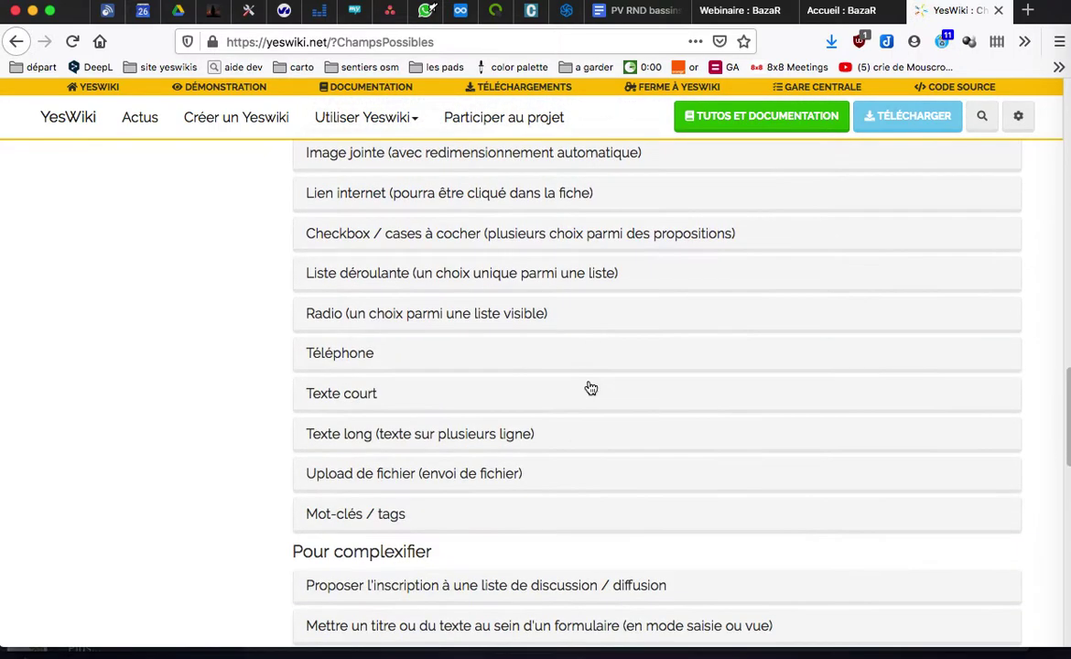
{"action": "scroll", "coordinate": [591, 388], "scroll_direction": "up", "scroll_amount": 1}
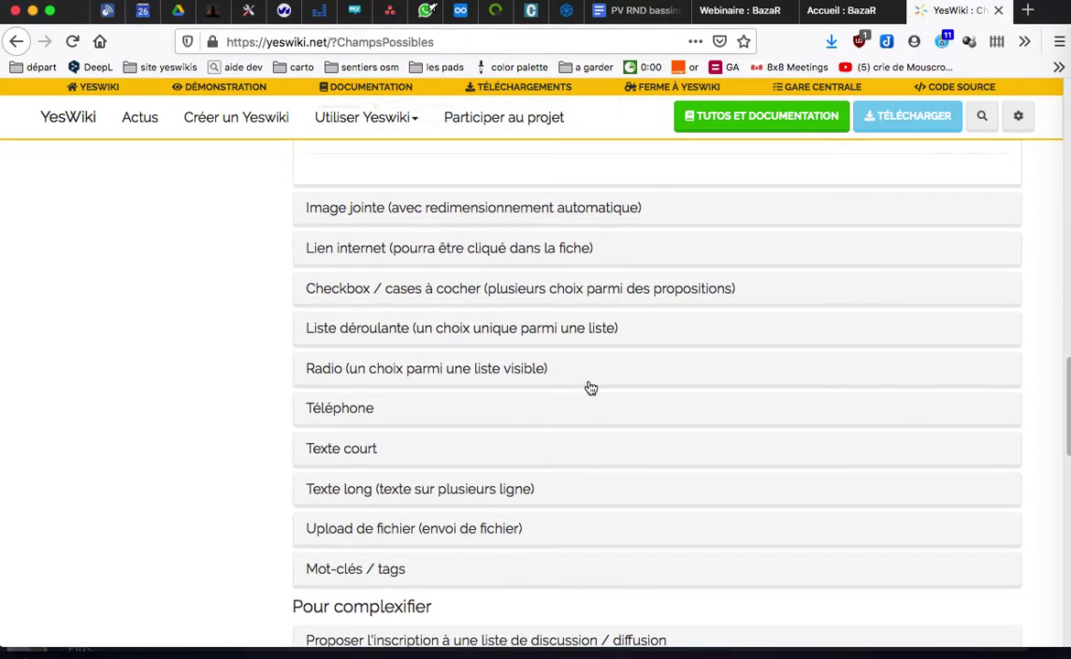
{"action": "scroll", "coordinate": [590, 388], "scroll_direction": "up", "scroll_amount": 2}
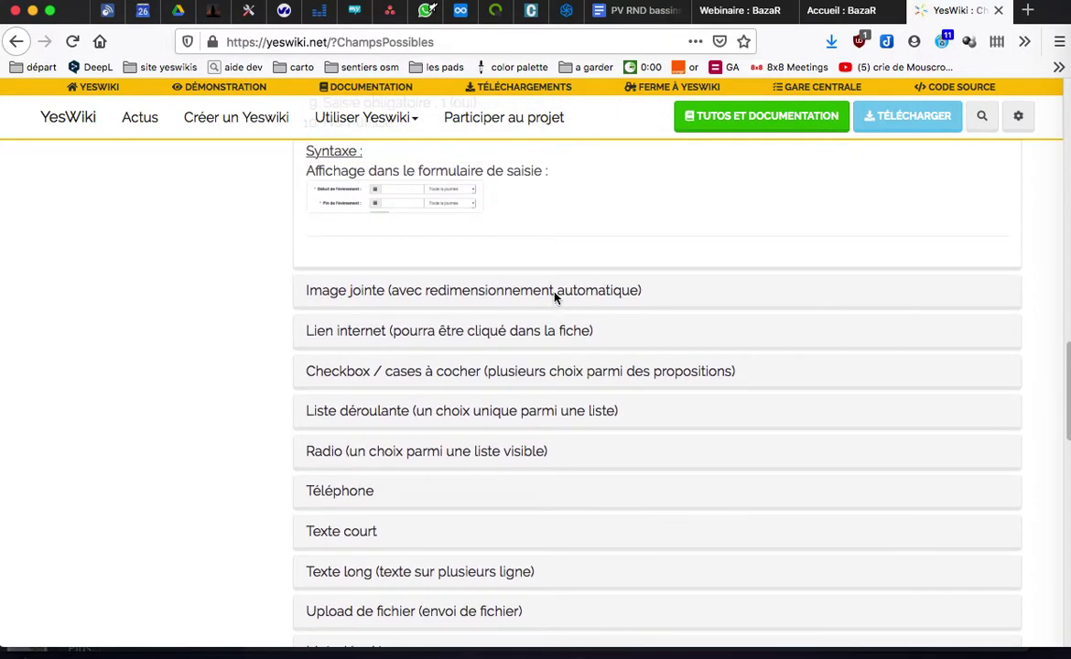
{"action": "left_click", "coordinate": [555, 291]}
{"action": "scroll", "coordinate": [814, 395], "scroll_direction": "up", "scroll_amount": 10}
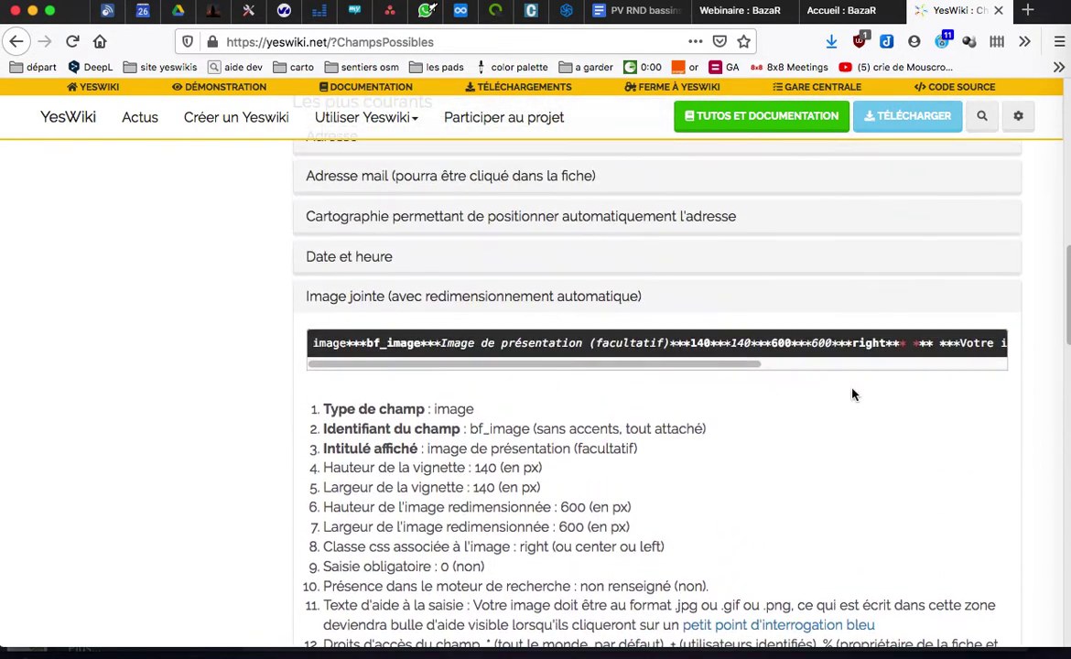
{"action": "left_click_drag", "start_coordinate": [313, 343], "coordinate": [1007, 344]}
{"action": "key", "text": "super+c"}
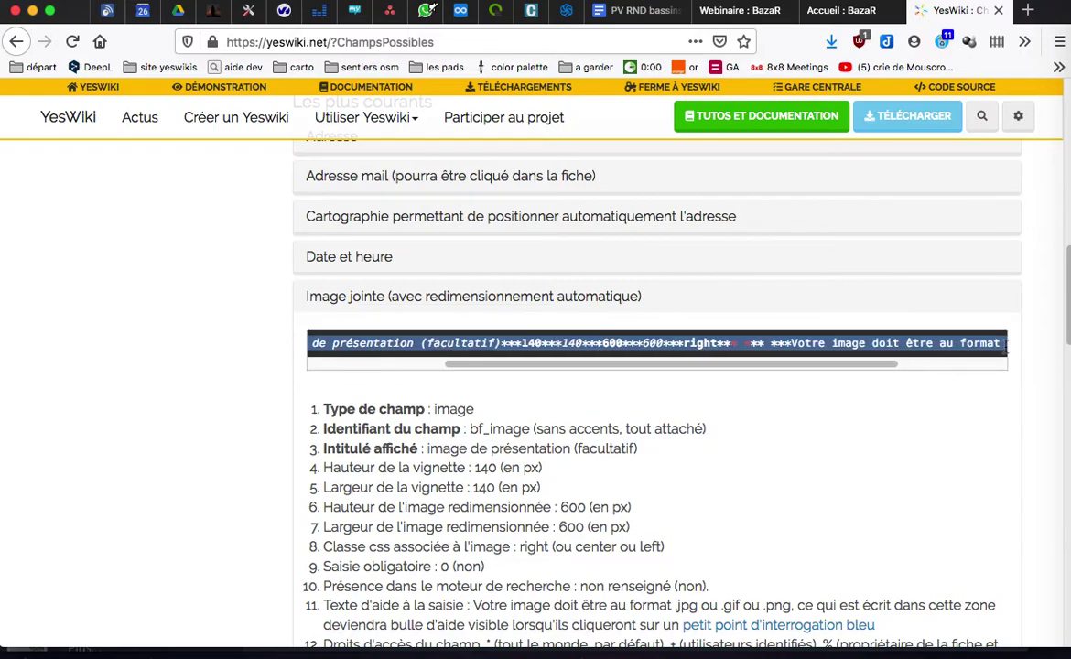
{"action": "left_click", "coordinate": [840, 10]}
{"action": "key", "text": "Return"}
{"action": "key", "text": "super+v"}
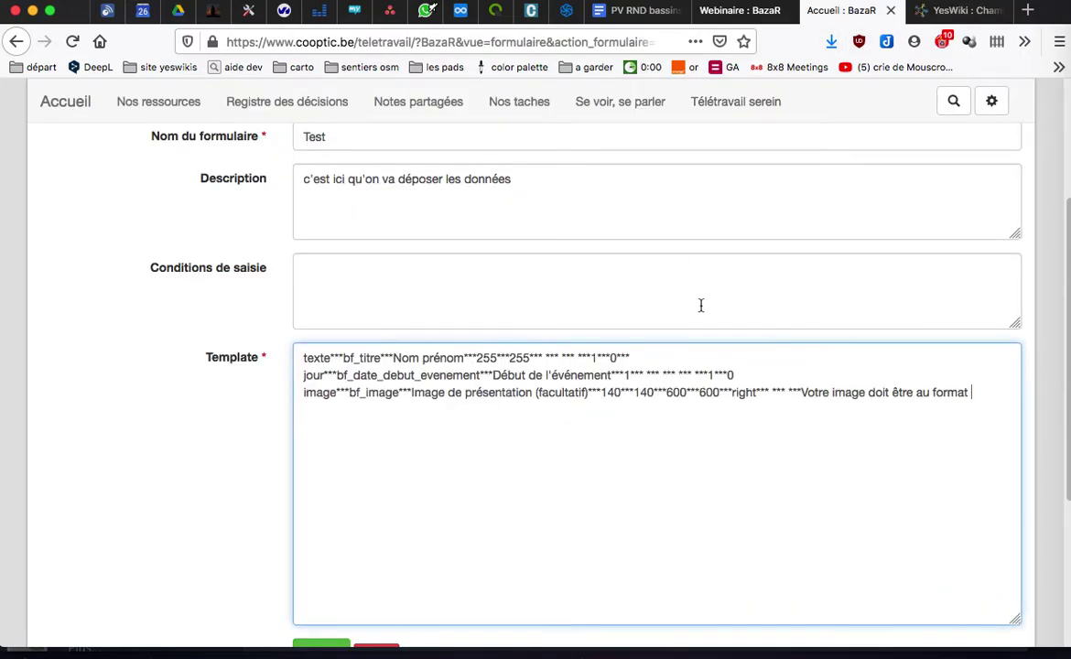
- Copy the "Lien internet" syntax (bf_site_internet), through "Le lien doit être valide", from the documentation onto a new line of the form's template
{"action": "left_click", "coordinate": [963, 11]}
{"action": "scroll", "coordinate": [469, 476], "scroll_direction": "down", "scroll_amount": 5}
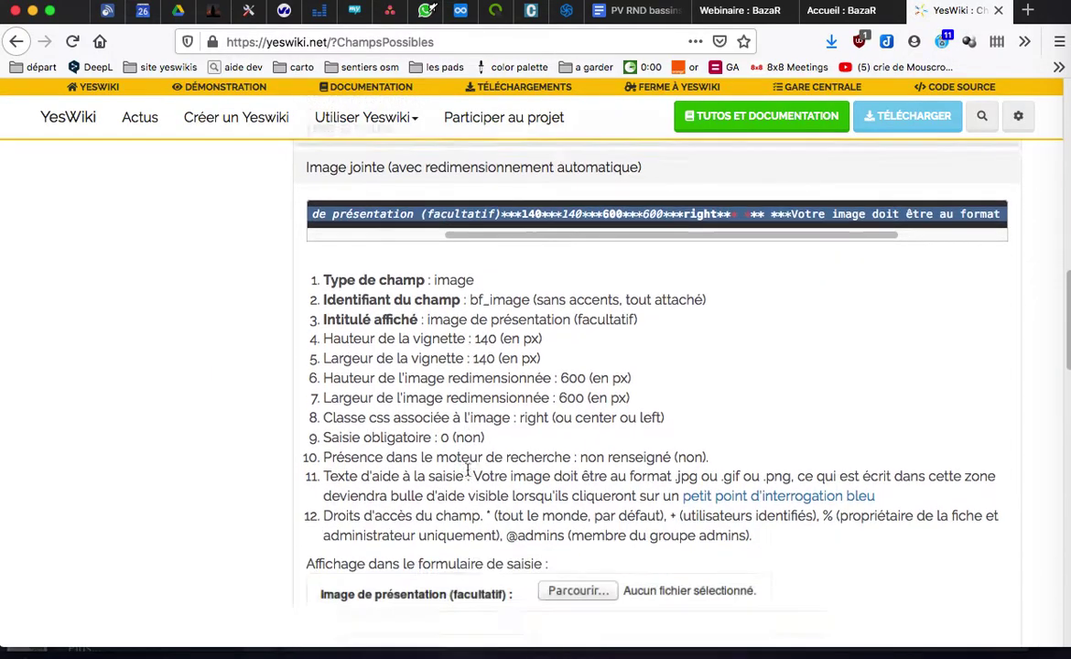
{"action": "scroll", "coordinate": [439, 412], "scroll_direction": "down", "scroll_amount": 3}
{"action": "scroll", "coordinate": [423, 321], "scroll_direction": "down", "scroll_amount": 3}
{"action": "scroll", "coordinate": [426, 324], "scroll_direction": "up", "scroll_amount": 1}
{"action": "scroll", "coordinate": [426, 324], "scroll_direction": "up", "scroll_amount": 4}
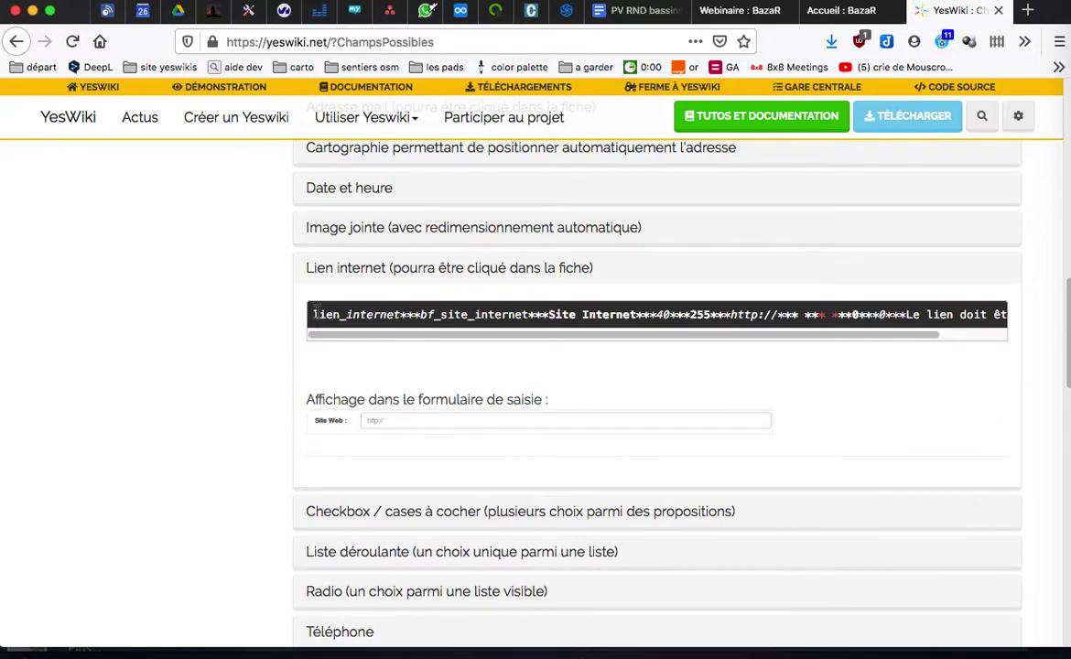
{"action": "left_click_drag", "start_coordinate": [314, 314], "coordinate": [1020, 320]}
{"action": "left_click", "coordinate": [832, 10]}
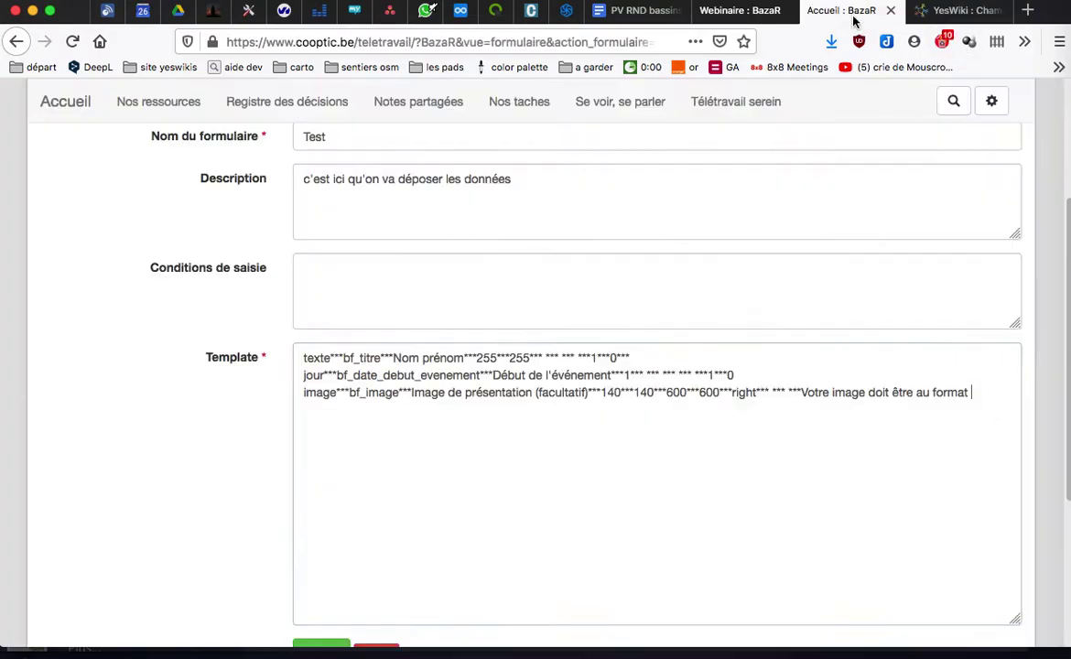
{"action": "type", "text": "lien_internet***bf_site_internet***Site Internet***40***255***http://*** *** ***0***0***Le lien doit être valide"}
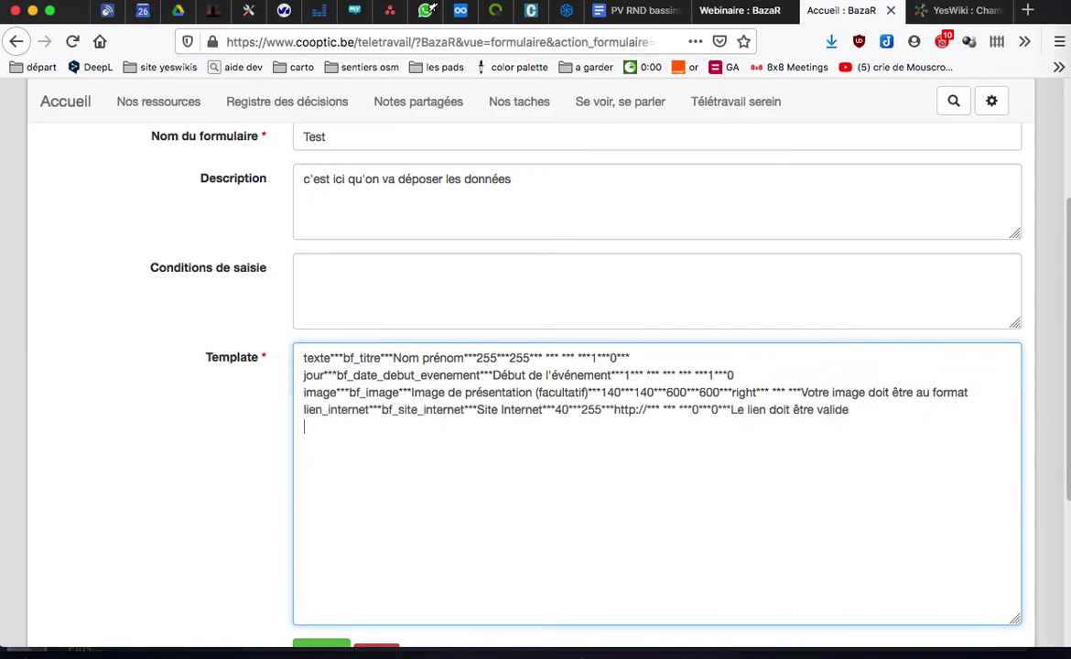
- Copy the "Texte long" example syntax (bf_description) from the documentation onto a new line of the Test form's template
{"action": "left_click", "coordinate": [739, 10]}
{"action": "left_click", "coordinate": [956, 10]}
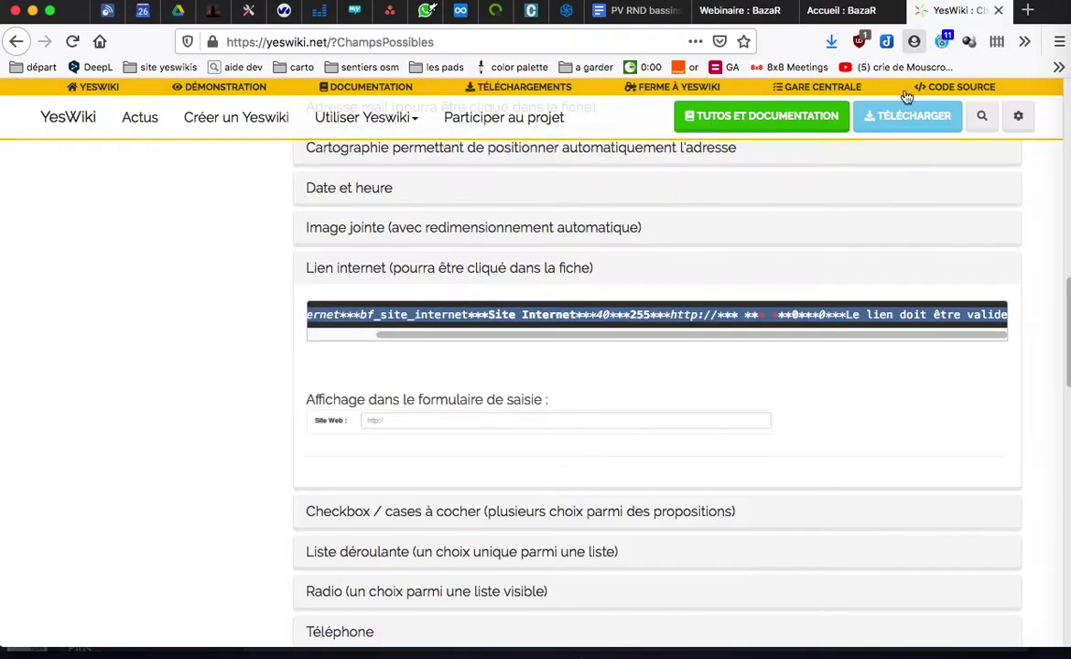
{"action": "scroll", "coordinate": [461, 458], "scroll_direction": "down", "scroll_amount": 5}
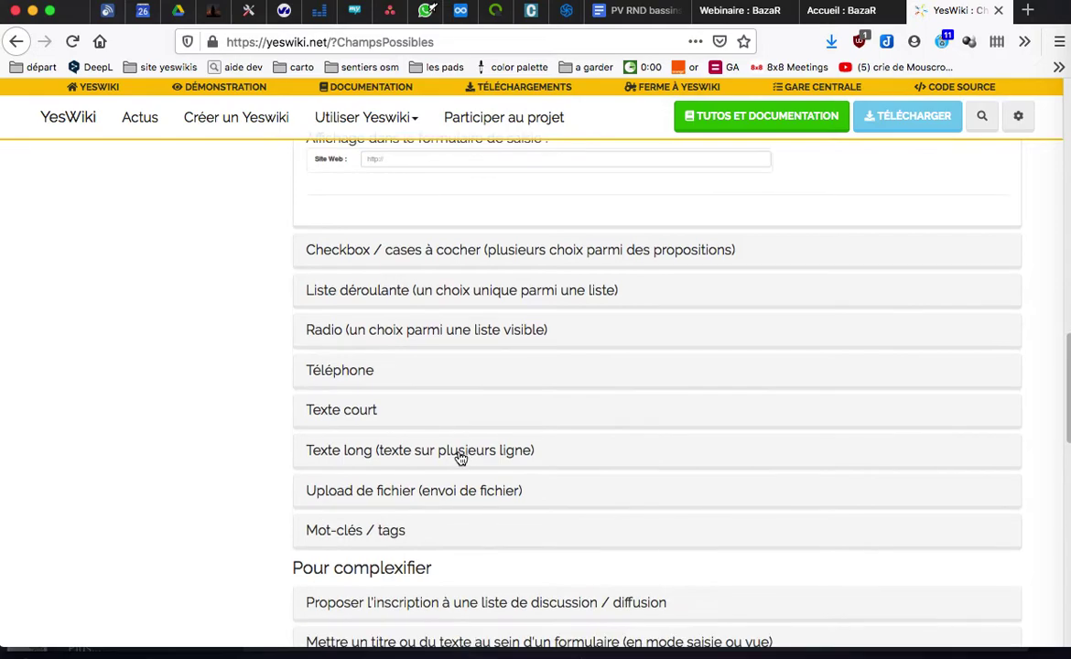
{"action": "scroll", "coordinate": [443, 451], "scroll_direction": "down", "scroll_amount": 2}
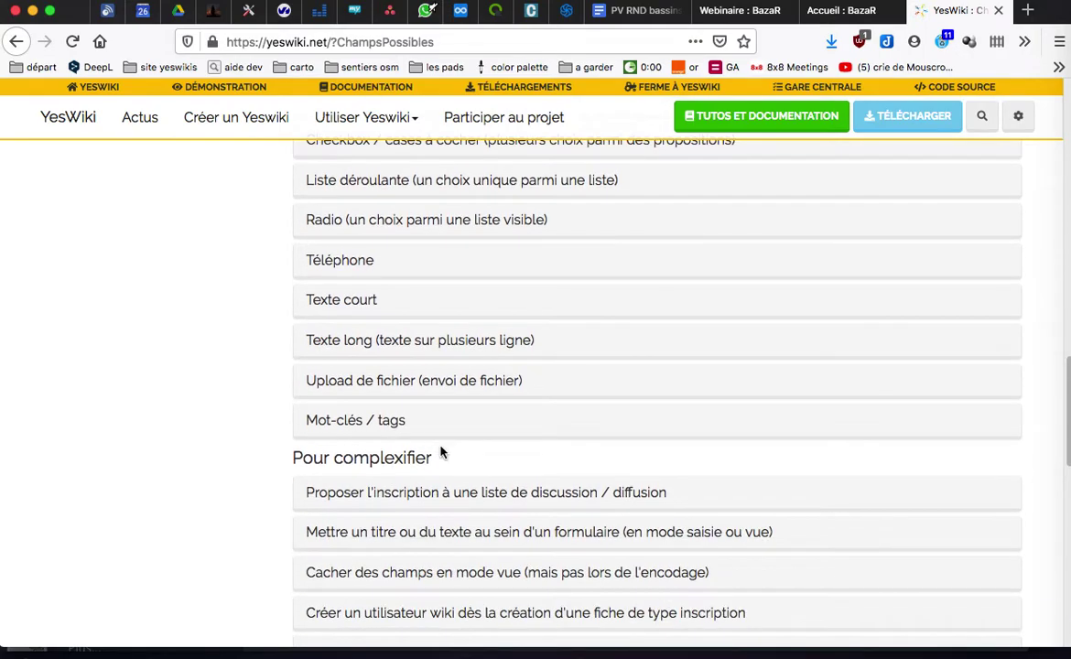
{"action": "scroll", "coordinate": [441, 452], "scroll_direction": "up", "scroll_amount": 8}
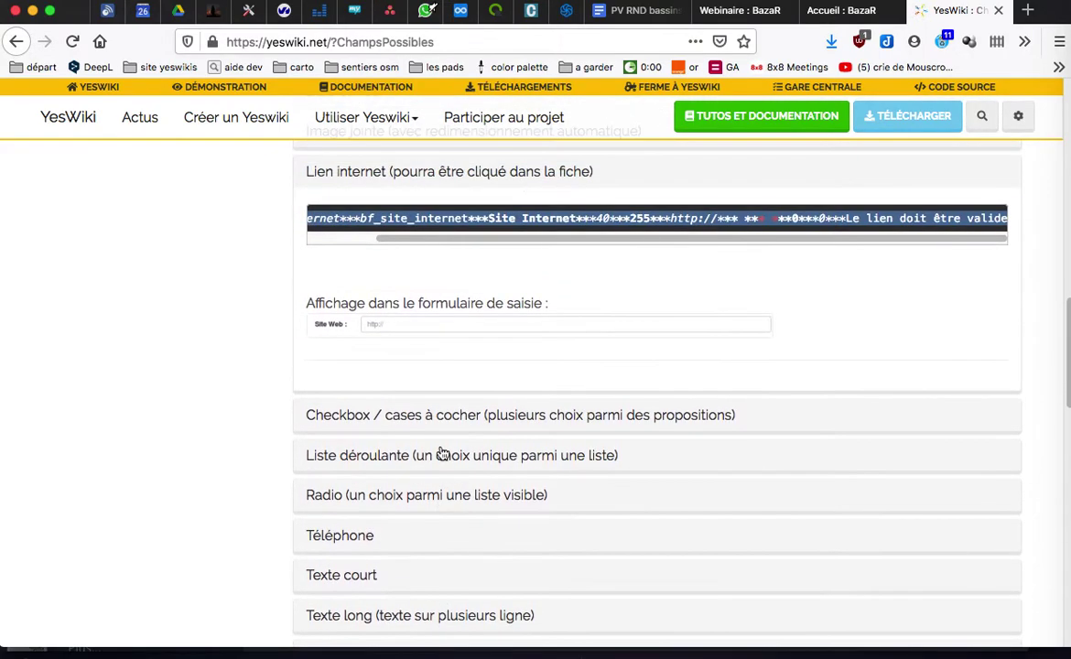
{"action": "scroll", "coordinate": [442, 453], "scroll_direction": "up", "scroll_amount": 2}
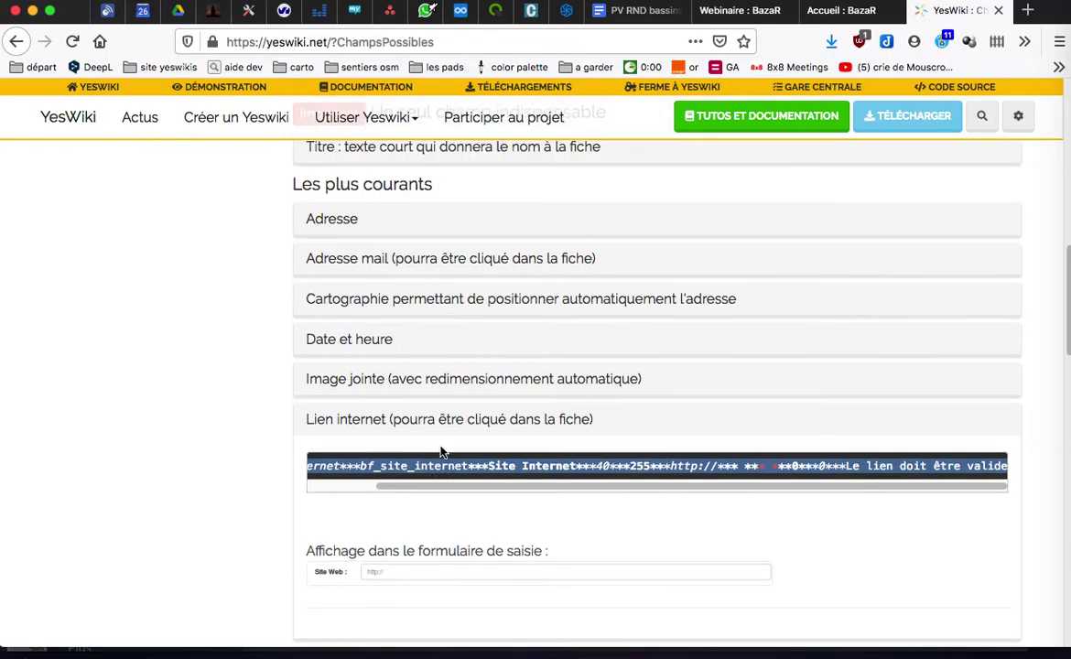
{"action": "scroll", "coordinate": [441, 452], "scroll_direction": "down", "scroll_amount": 8}
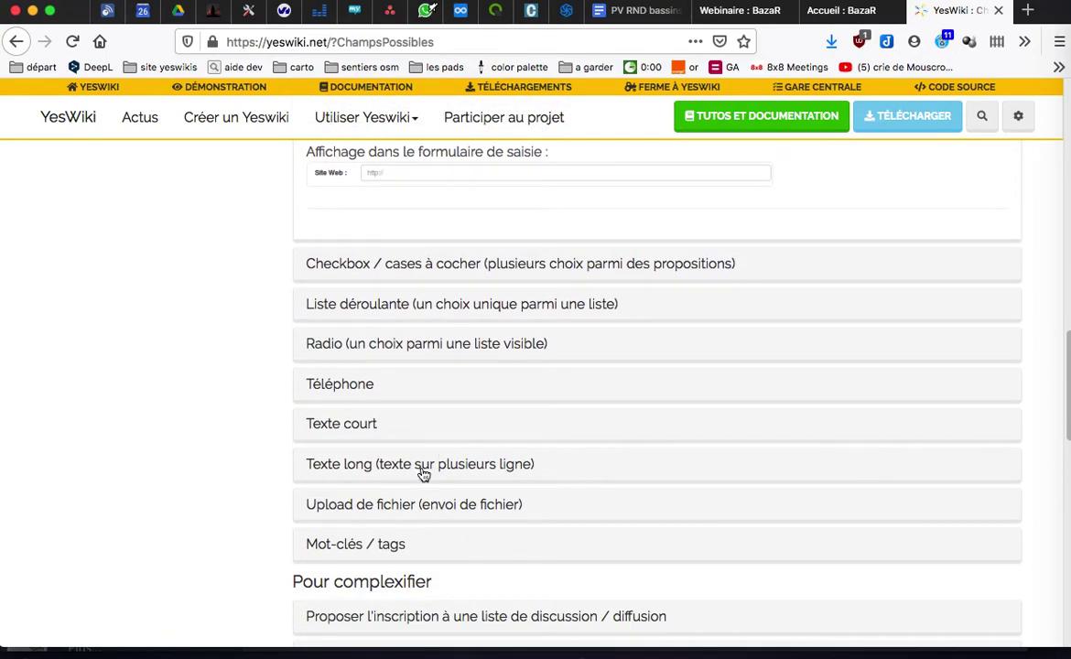
{"action": "left_click", "coordinate": [422, 465]}
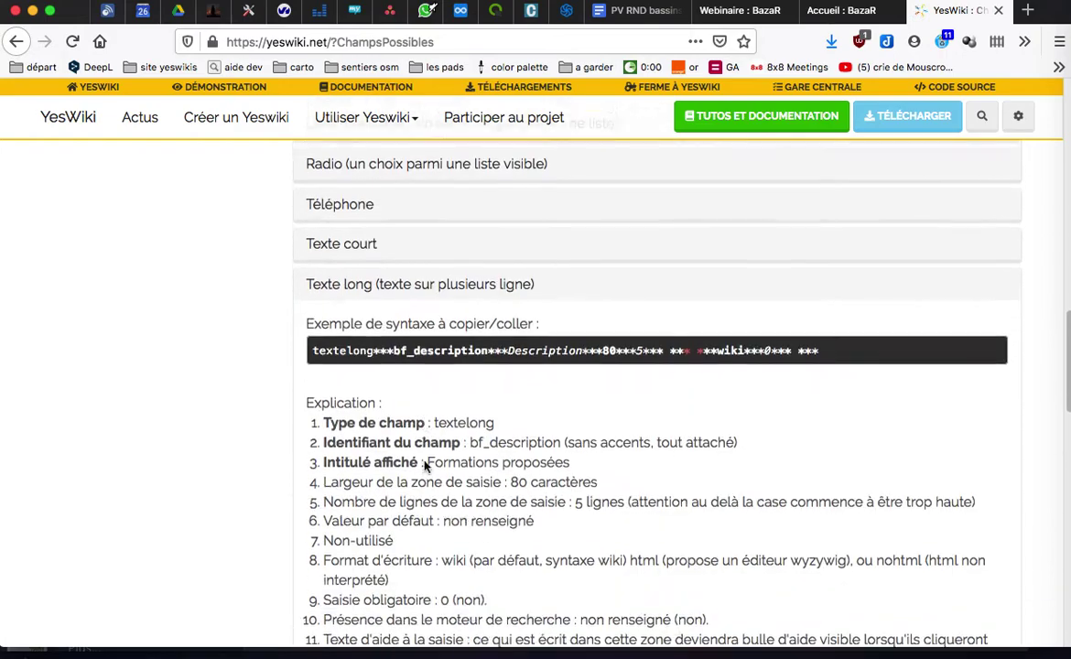
{"action": "left_click_drag", "start_coordinate": [312, 328], "coordinate": [844, 333]}
{"action": "key", "text": "ctrl+c"}
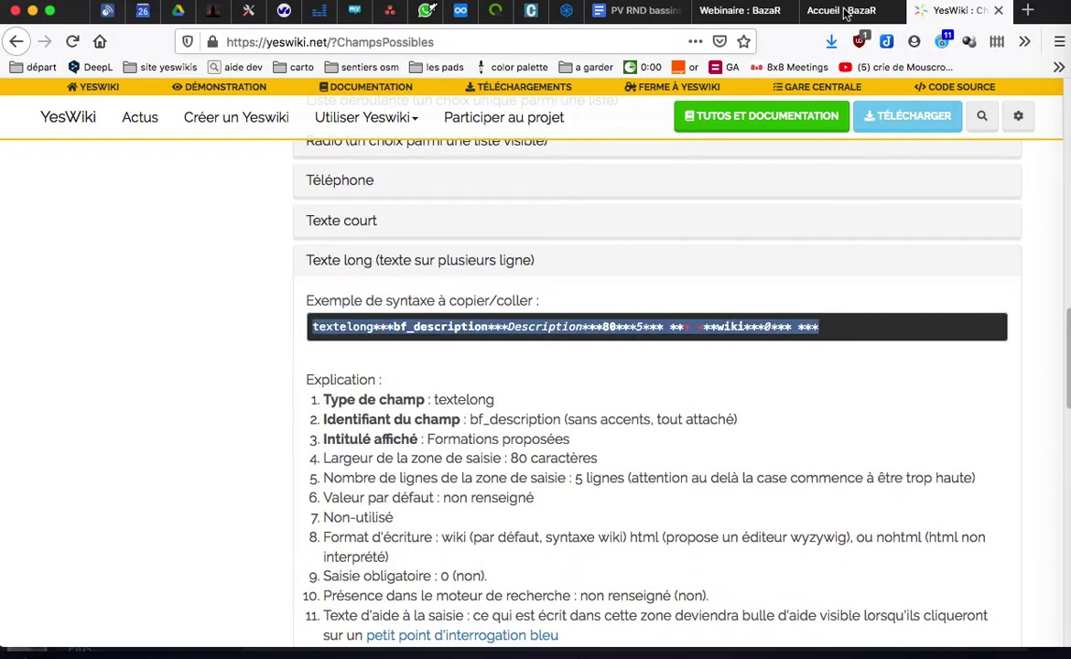
{"action": "left_click", "coordinate": [841, 11]}
{"action": "key", "text": "ctrl+v"}
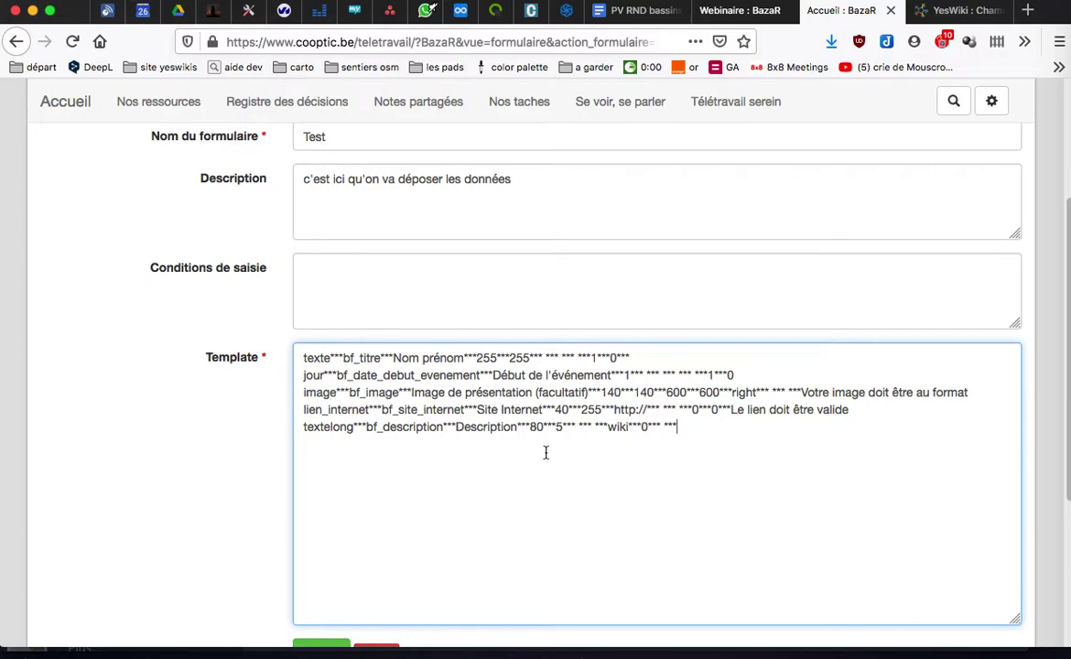
- Change the displayed label of the bf_titre field in the template to "Nom de la structure"
{"action": "scroll", "coordinate": [542, 447], "scroll_direction": "up", "scroll_amount": 2}
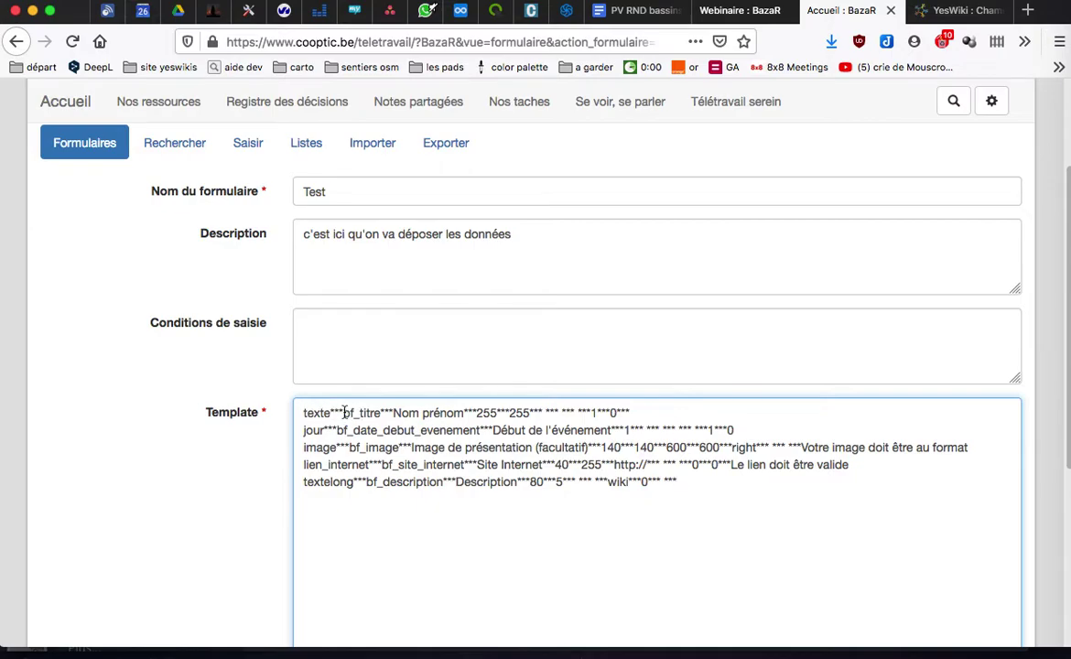
{"action": "left_click_drag", "start_coordinate": [304, 413], "coordinate": [655, 412]}
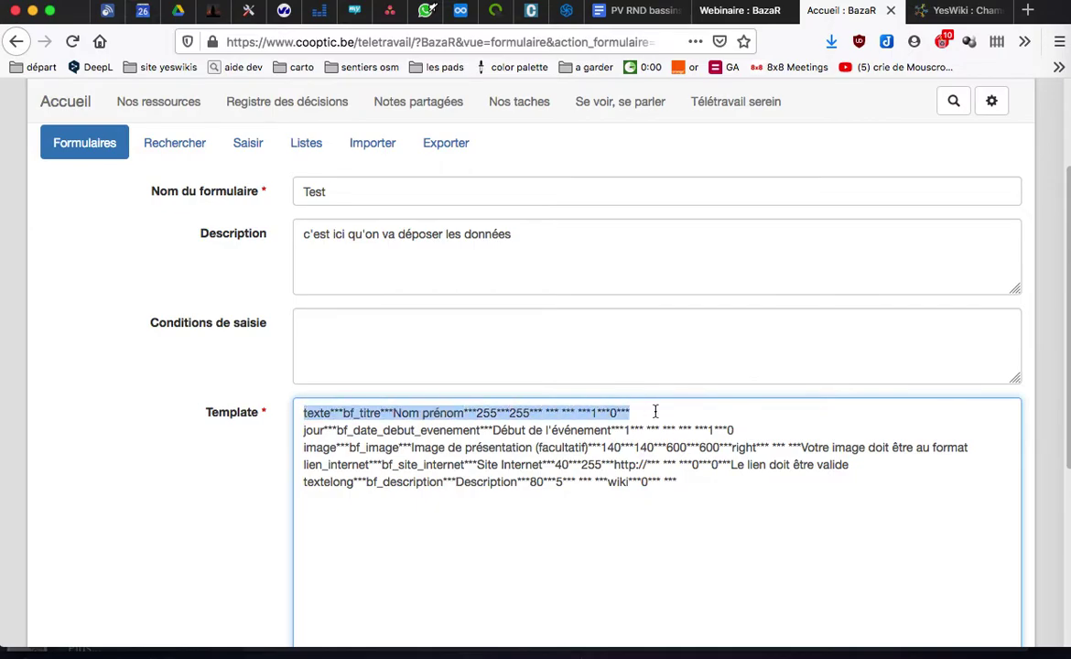
{"action": "left_click", "coordinate": [655, 412]}
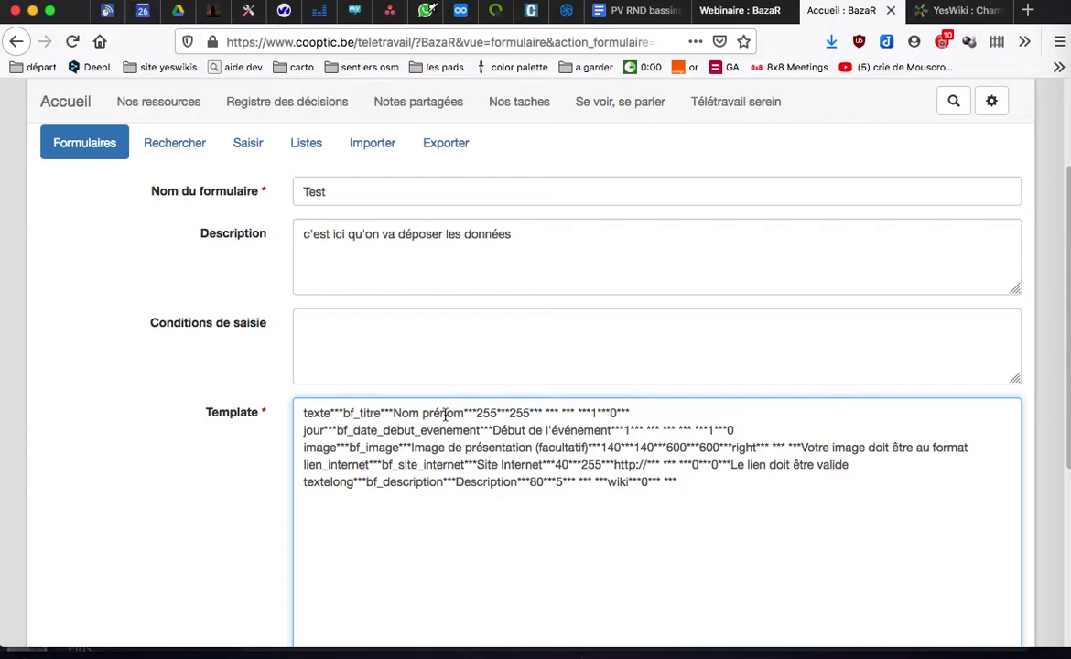
{"action": "left_click_drag", "start_coordinate": [464, 413], "coordinate": [393, 413]}
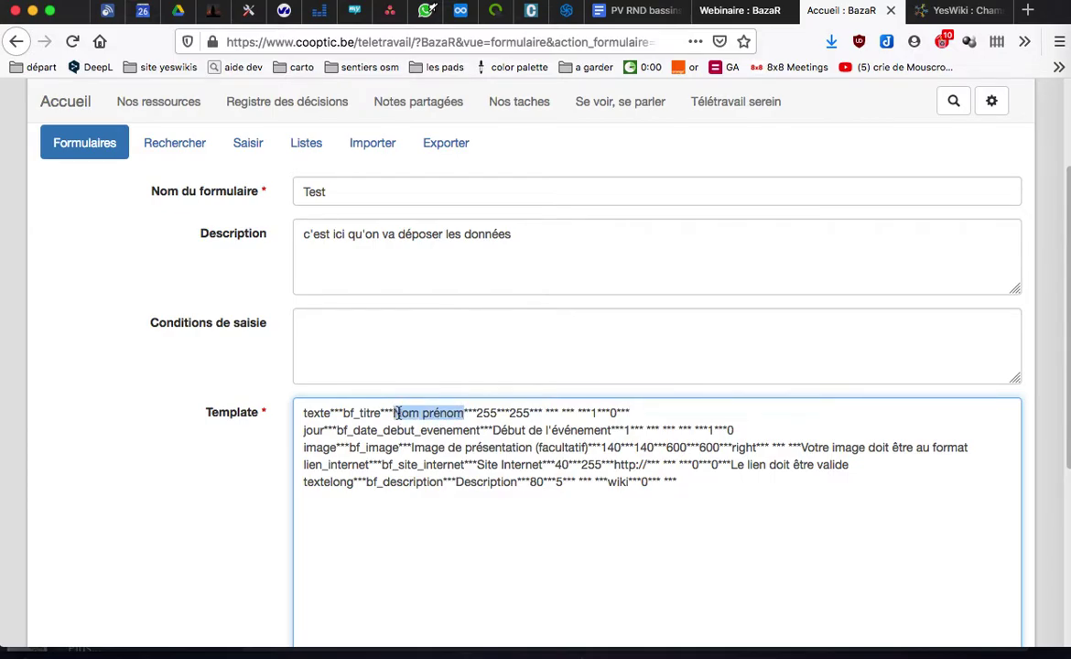
{"action": "type", "text": "Nom "}
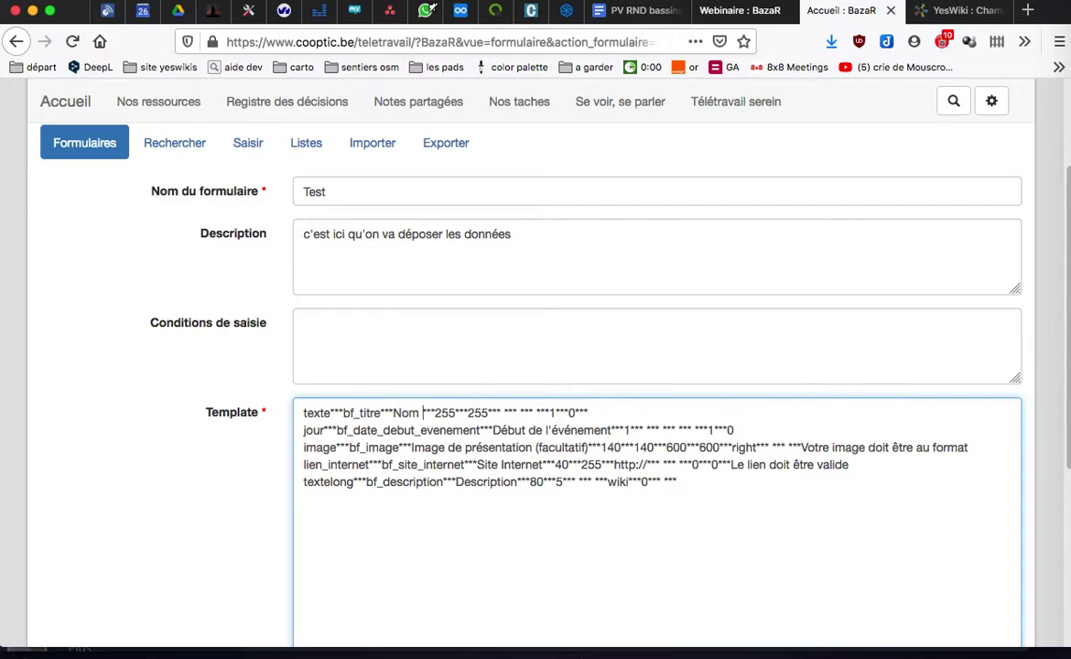
{"action": "type", "text": "de la structure"}
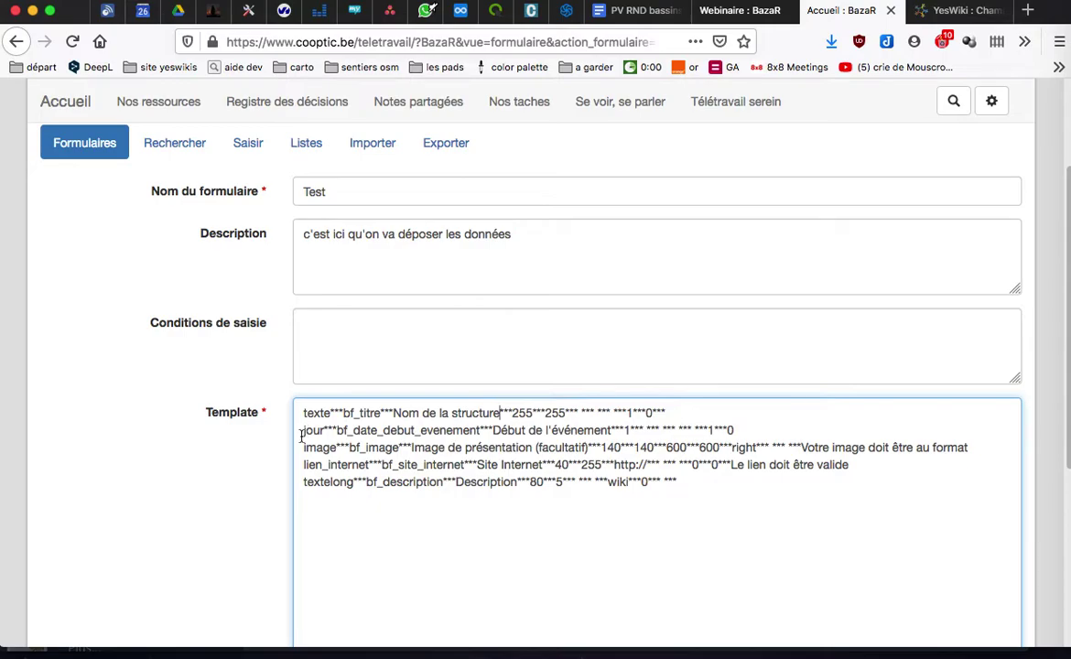
{"action": "left_click", "coordinate": [500, 413]}
- Change the event date field's label to "Date de la sortie" and the image field's label to "logo de la structure"
{"action": "left_click_drag", "start_coordinate": [611, 431], "coordinate": [494, 430]}
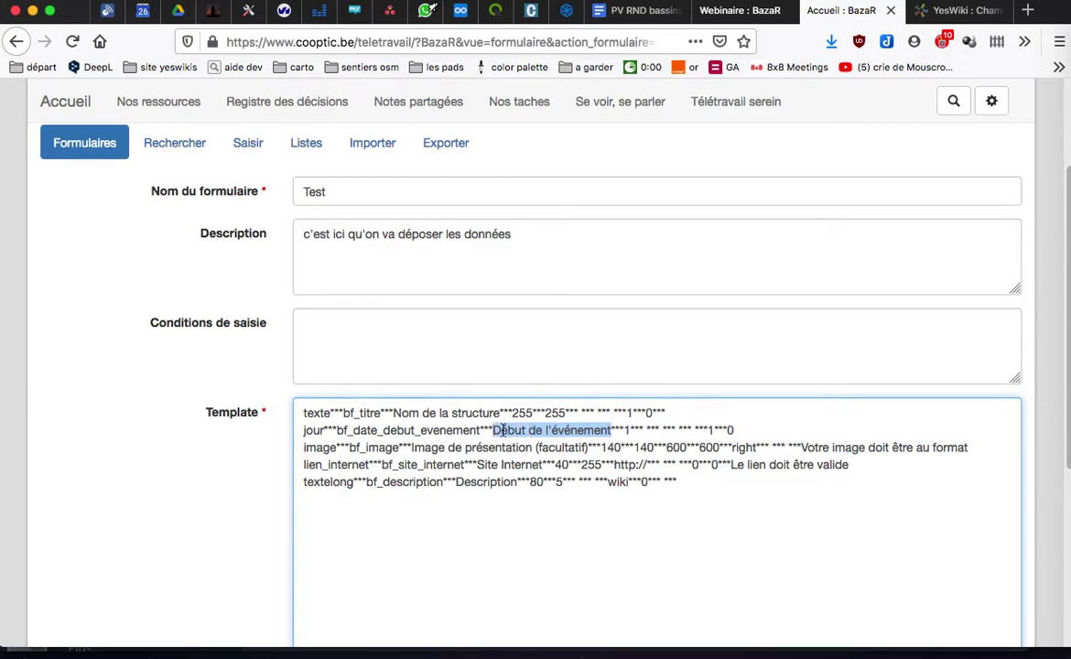
{"action": "type", "text": "Date de la sortie"}
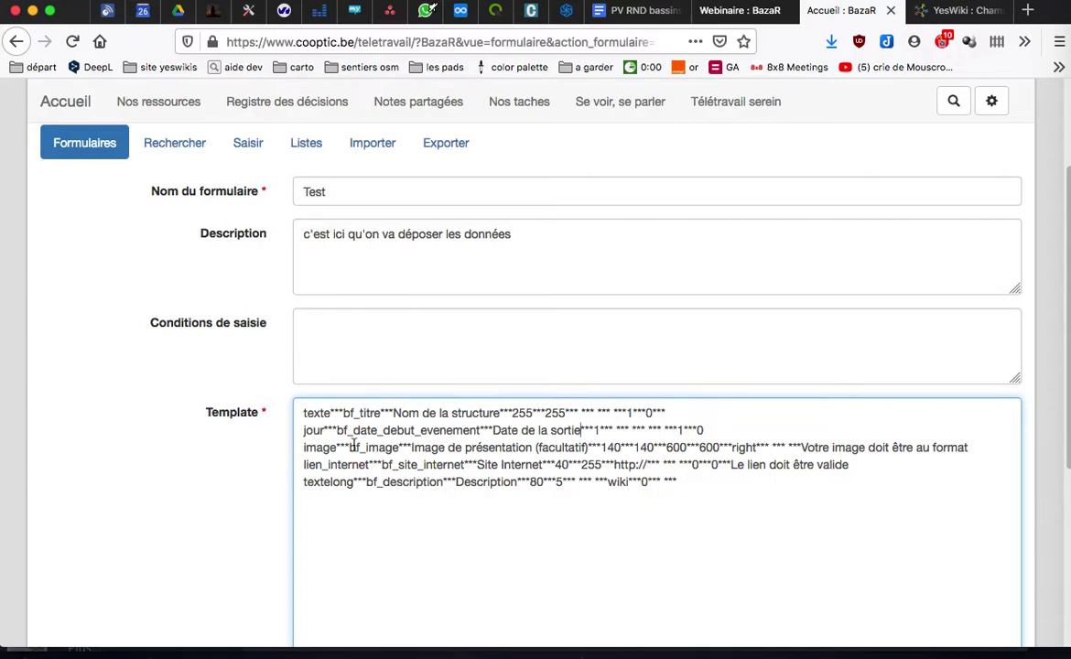
{"action": "left_click_drag", "start_coordinate": [588, 448], "coordinate": [410, 447]}
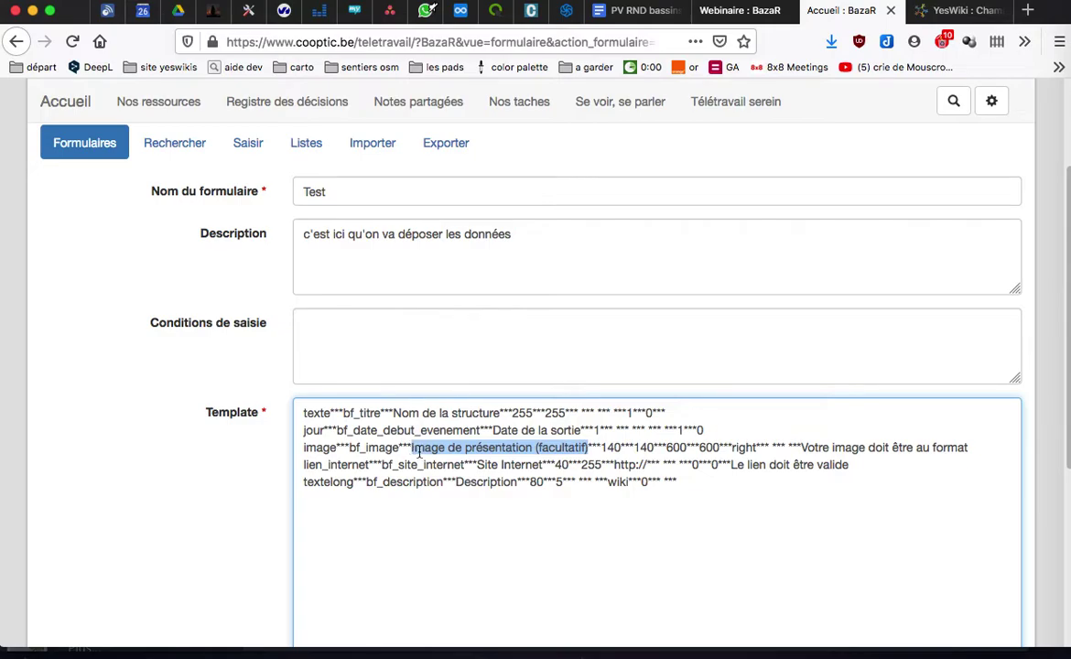
{"action": "type", "text": "logo de la structure"}
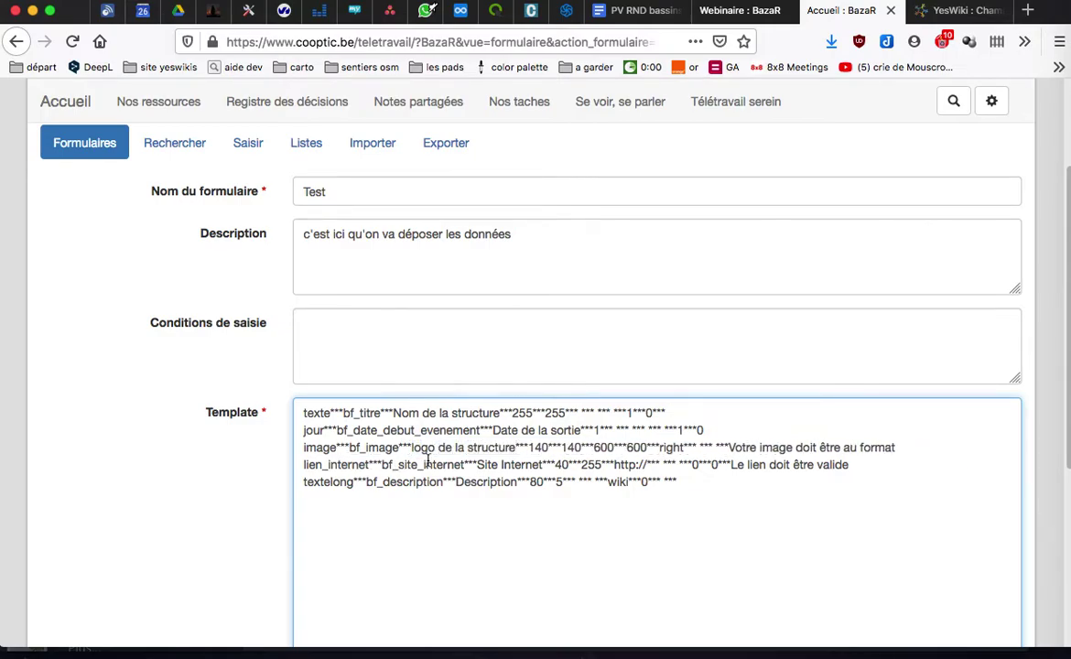
- Extend the link field's label to "Site Internet de l'assoc" and the long text field's label to "Description des activités"
{"action": "left_click", "coordinate": [538, 489]}
{"action": "type", "text": "de l'assoc"}
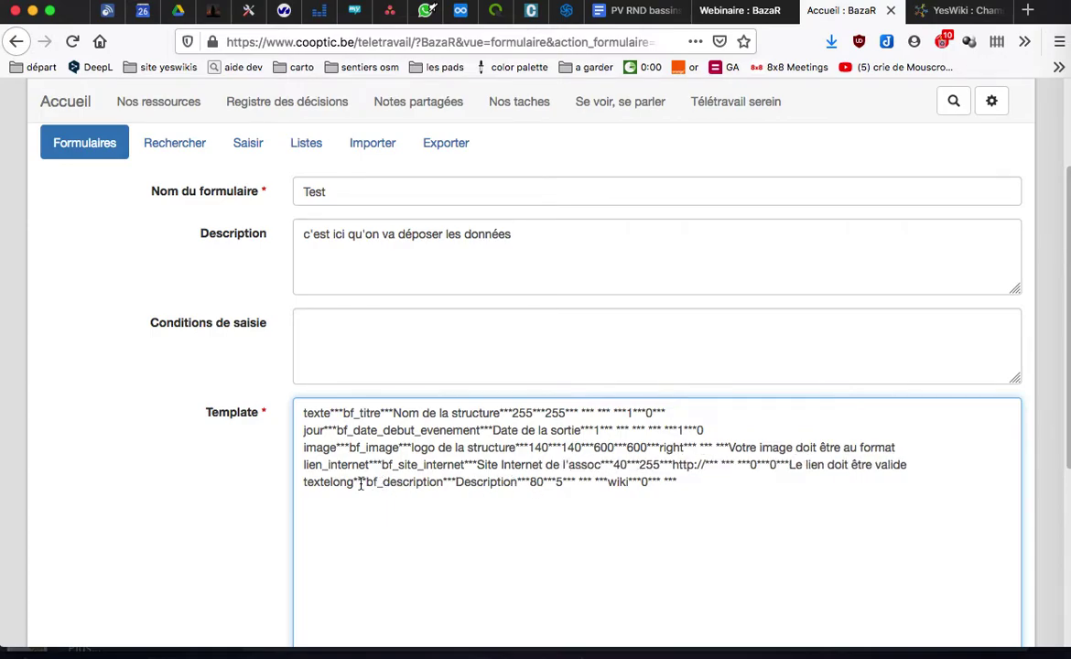
{"action": "left_click", "coordinate": [519, 481]}
{"action": "type", "text": "des activités"}
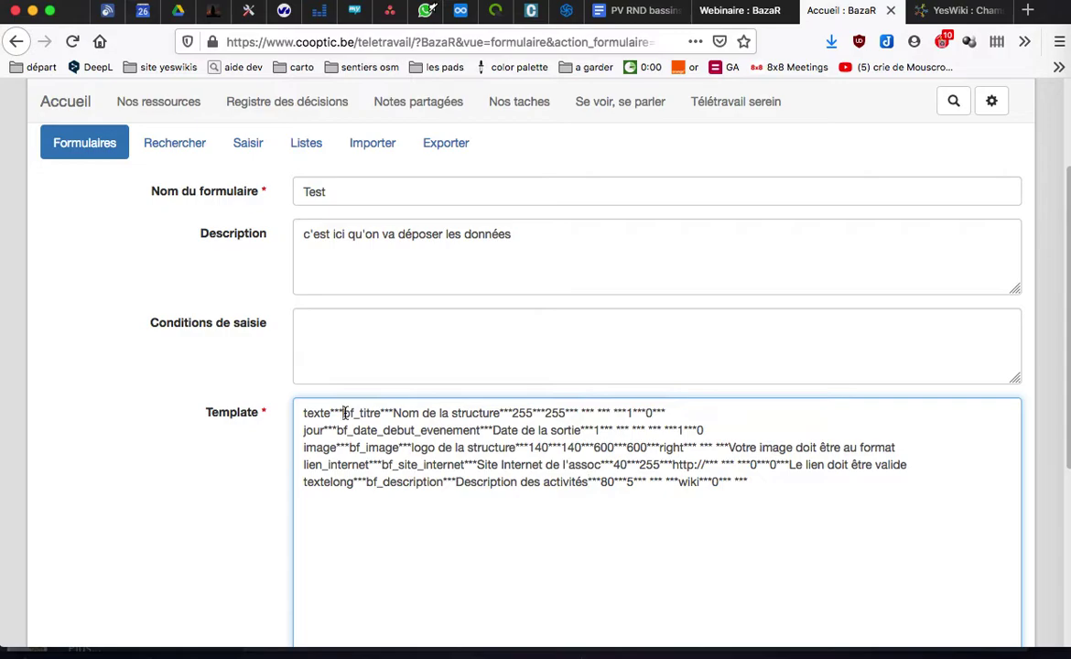
- Check the field identifiers in the template, such as bf_date_debut_evenement, and save the new Test form
{"action": "double_click", "coordinate": [348, 412]}
{"action": "left_click_drag", "start_coordinate": [337, 431], "coordinate": [481, 430]}
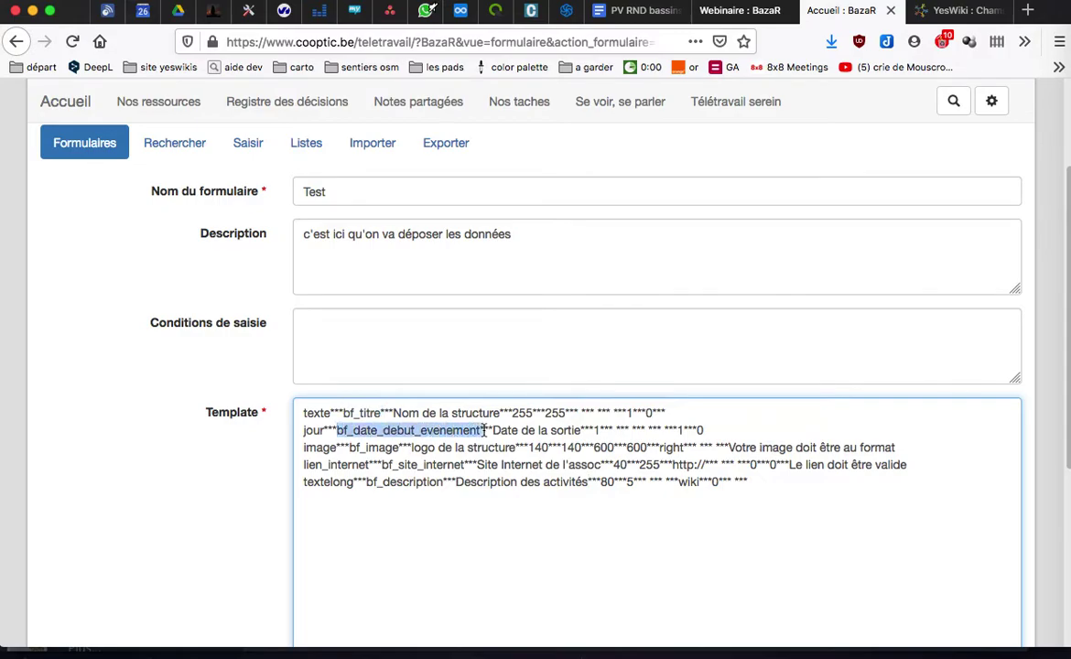
{"action": "left_click", "coordinate": [342, 446]}
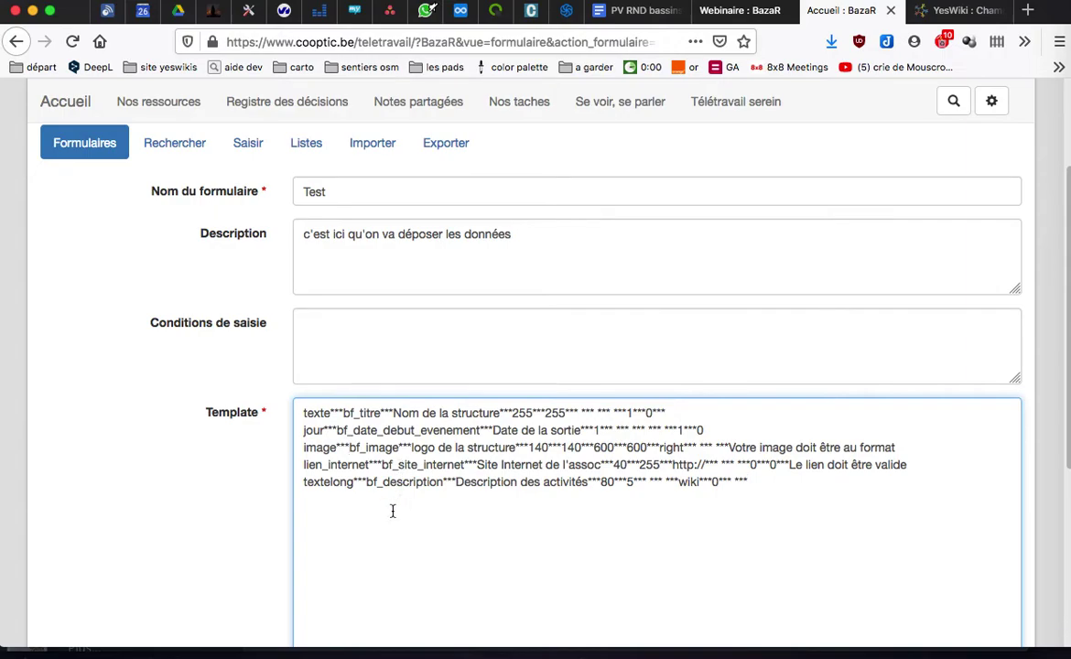
{"action": "scroll", "coordinate": [393, 507], "scroll_direction": "down", "scroll_amount": 3}
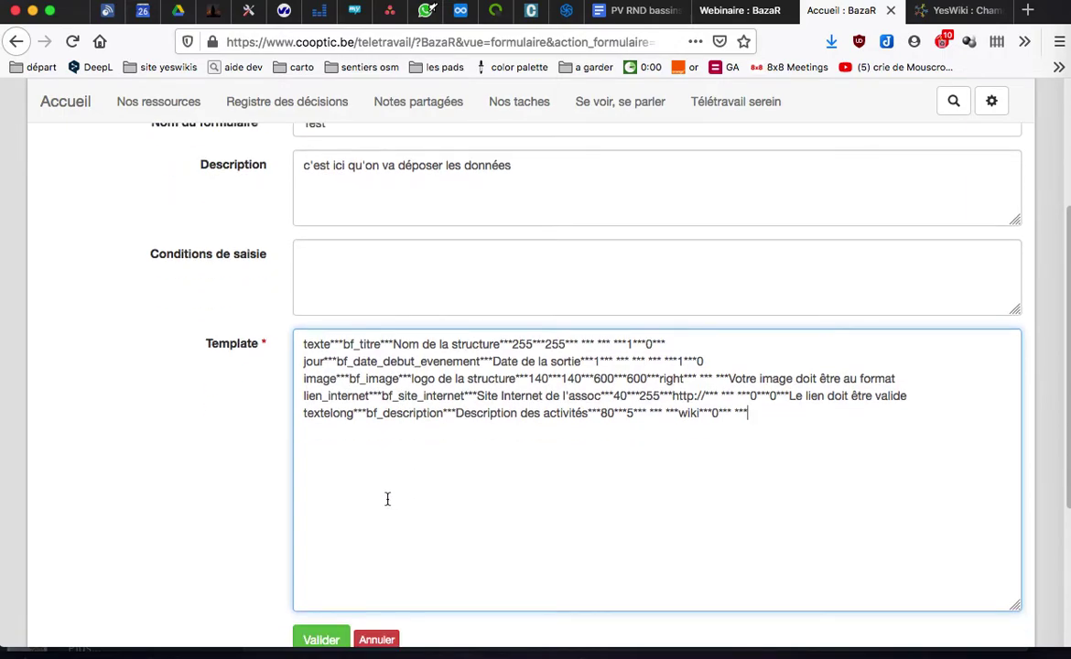
{"action": "scroll", "coordinate": [380, 527], "scroll_direction": "down", "scroll_amount": 2}
{"action": "left_click", "coordinate": [332, 571]}
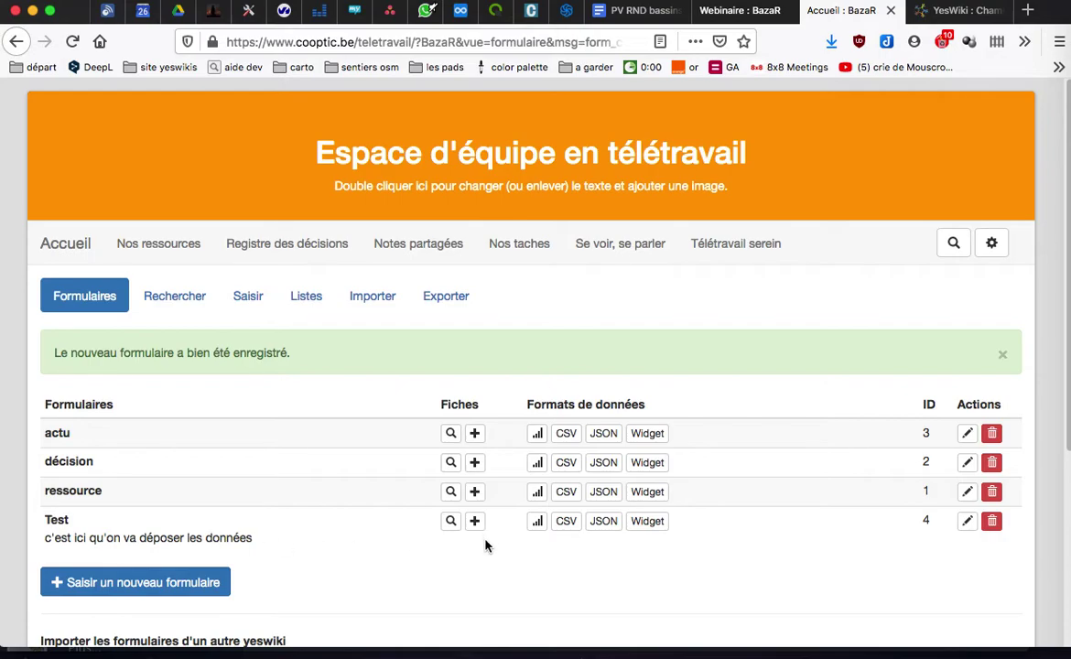
- Open a blank new entry for the Test form from the list of forms to see its fields
{"action": "scroll", "coordinate": [485, 543], "scroll_direction": "down", "scroll_amount": 2}
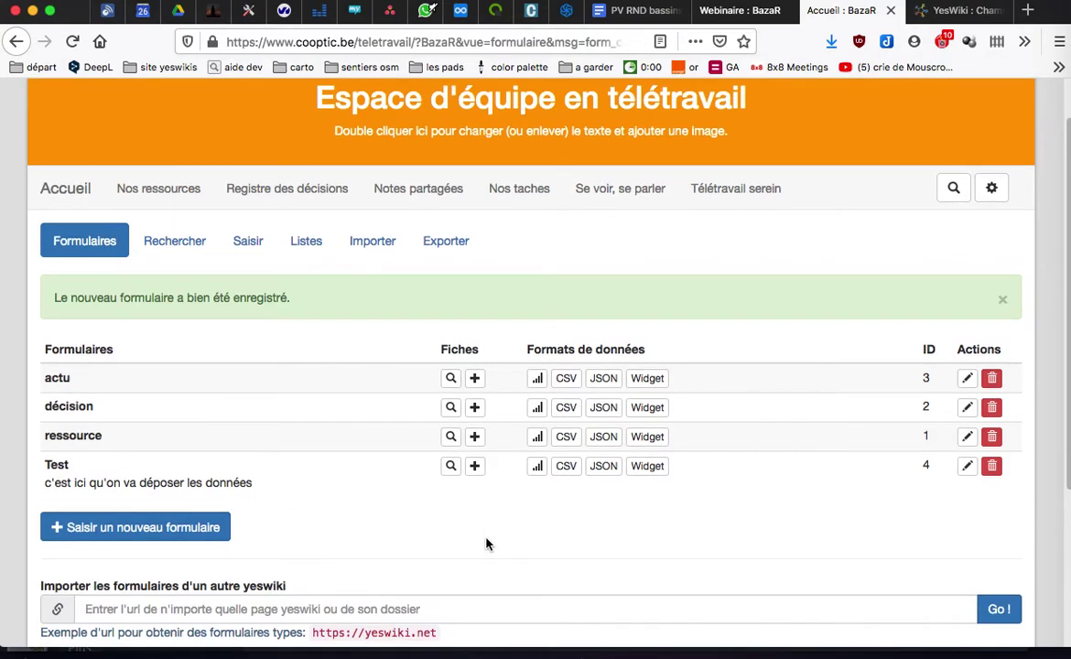
{"action": "left_click", "coordinate": [475, 467]}
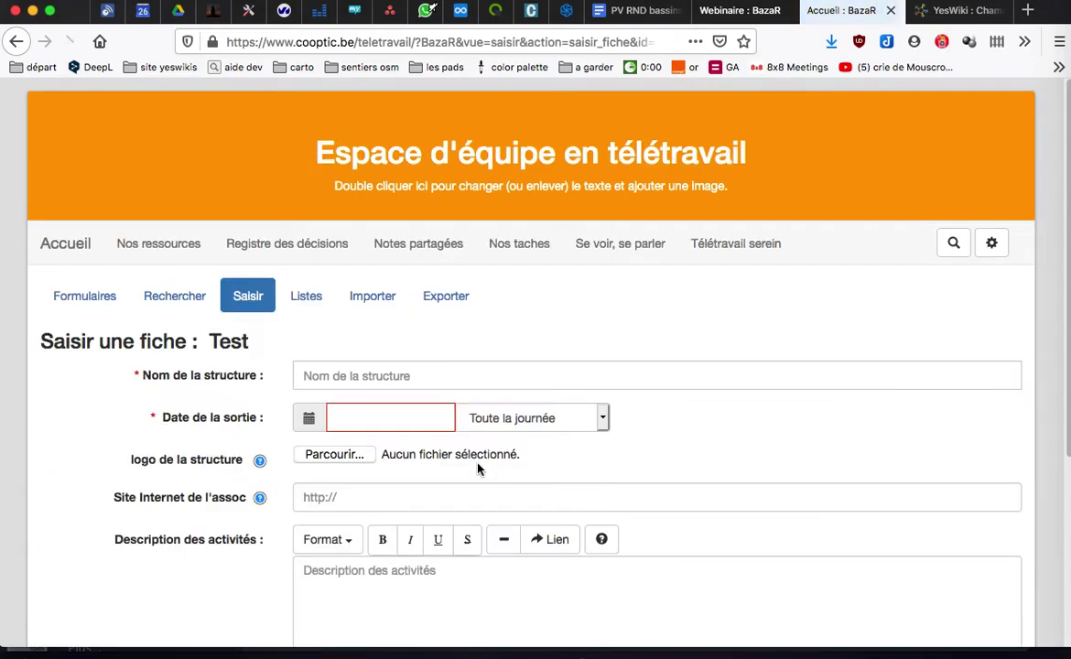
{"action": "scroll", "coordinate": [476, 464], "scroll_direction": "down", "scroll_amount": 2}
{"action": "scroll", "coordinate": [476, 464], "scroll_direction": "down", "scroll_amount": 1}
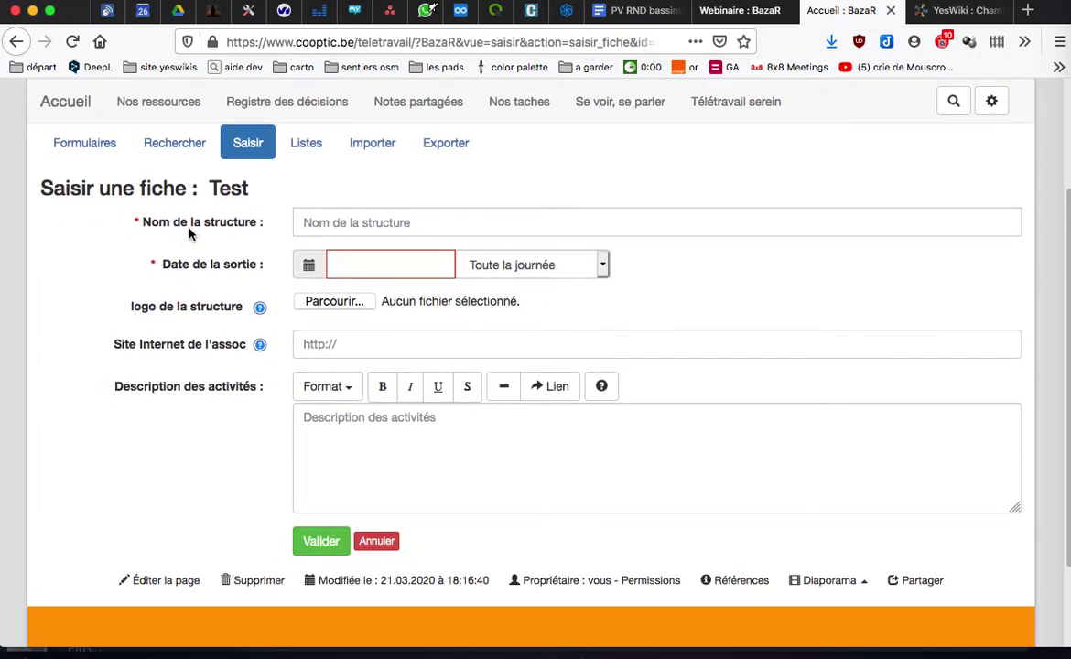
- Set the entry's "Date de la sortie" to 2020-03-04 and choose "Entrer l'heure" for its time option
{"action": "left_click", "coordinate": [363, 220]}
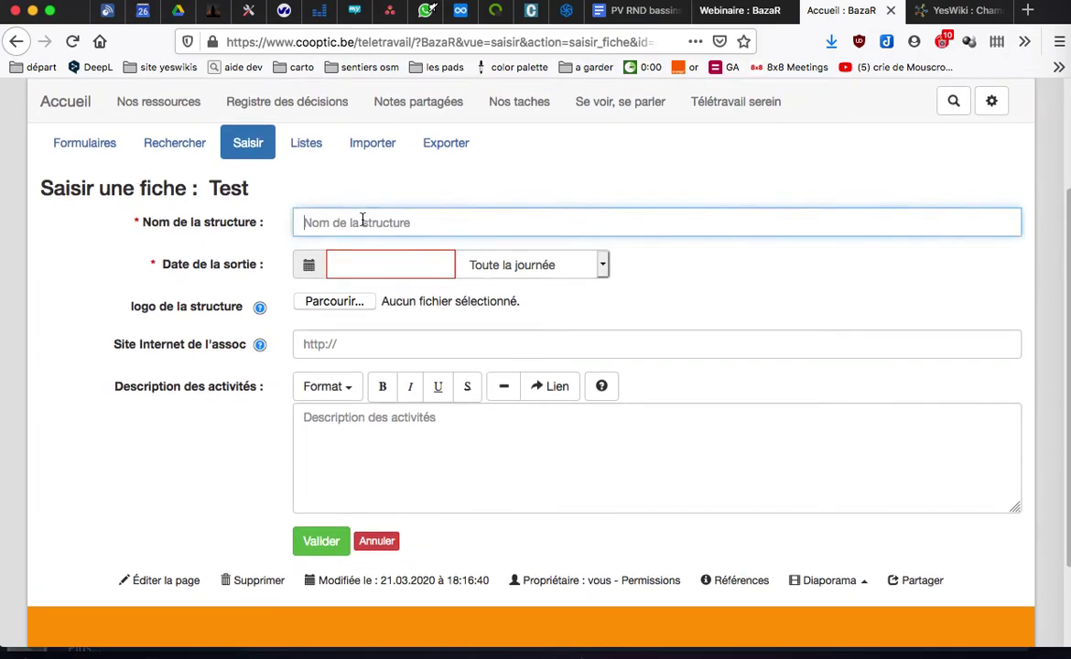
{"action": "left_click", "coordinate": [394, 265]}
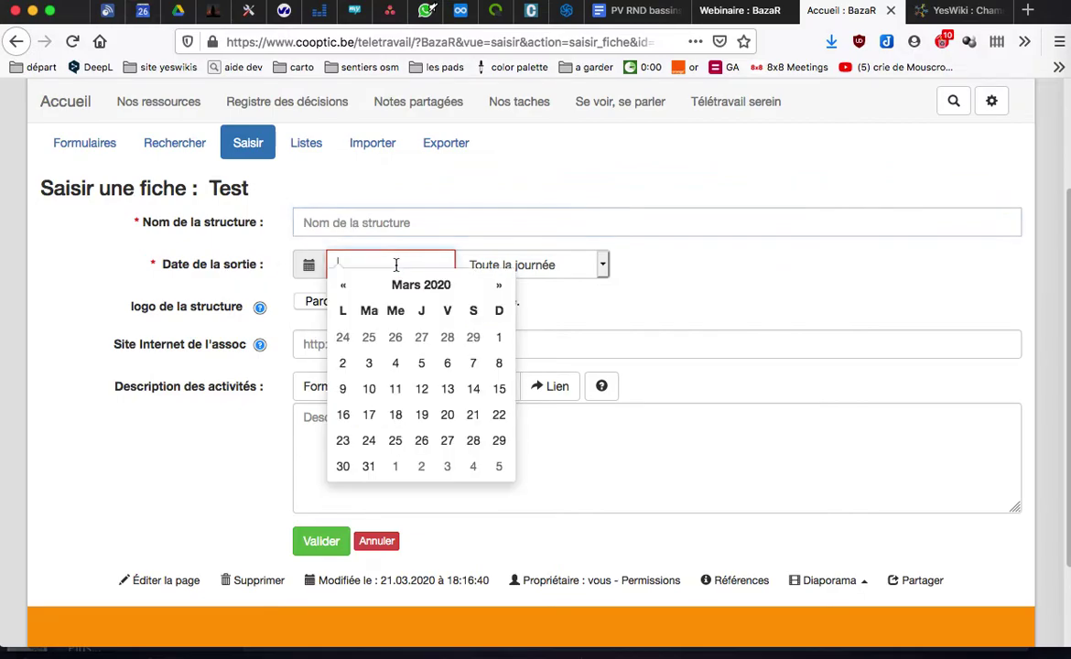
{"action": "left_click", "coordinate": [392, 363]}
{"action": "left_click", "coordinate": [501, 265]}
{"action": "left_click", "coordinate": [502, 278]}
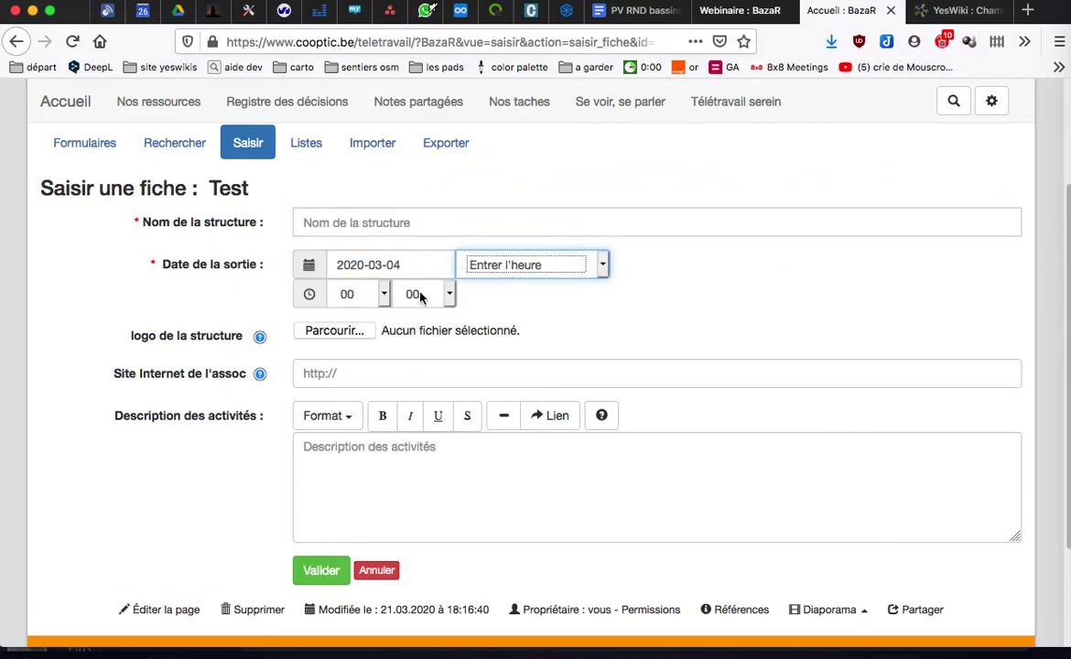
- Set the entry's hour to 09, try the link and description fields, and return to the list of forms without saving
{"action": "left_click", "coordinate": [382, 295]}
{"action": "left_click", "coordinate": [357, 437]}
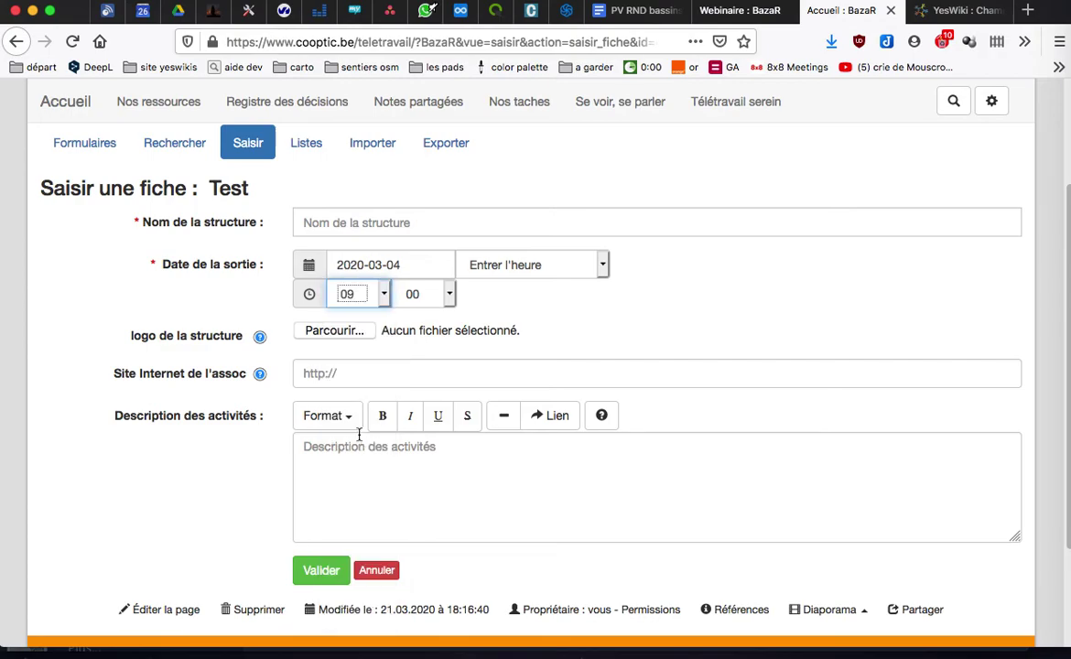
{"action": "left_click", "coordinate": [332, 376]}
{"action": "left_click", "coordinate": [352, 476]}
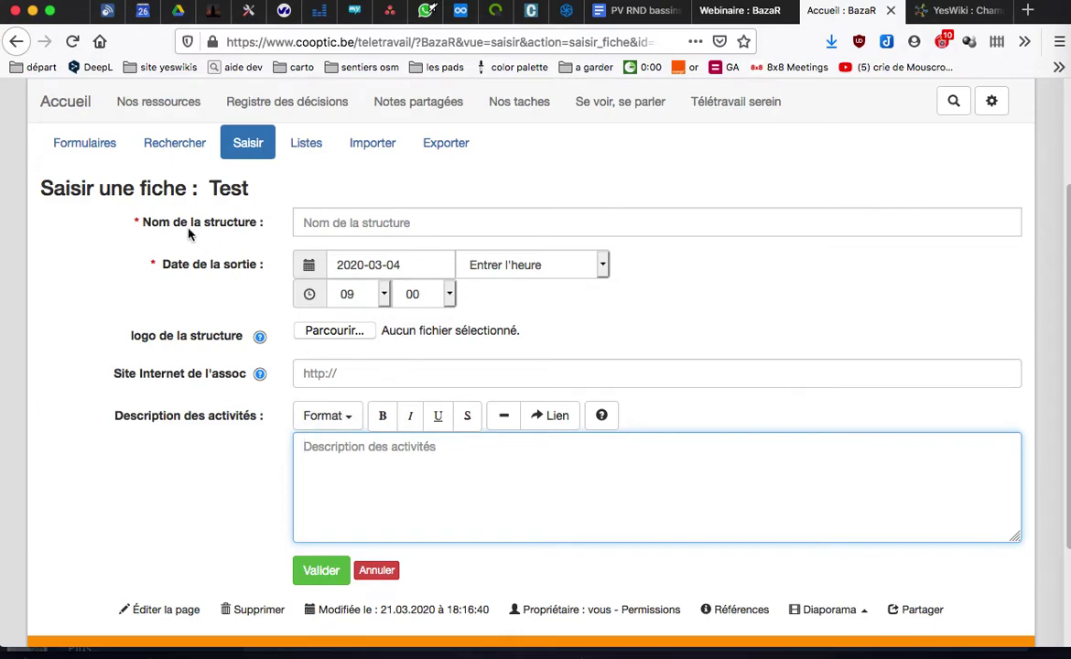
{"action": "left_click", "coordinate": [92, 147]}
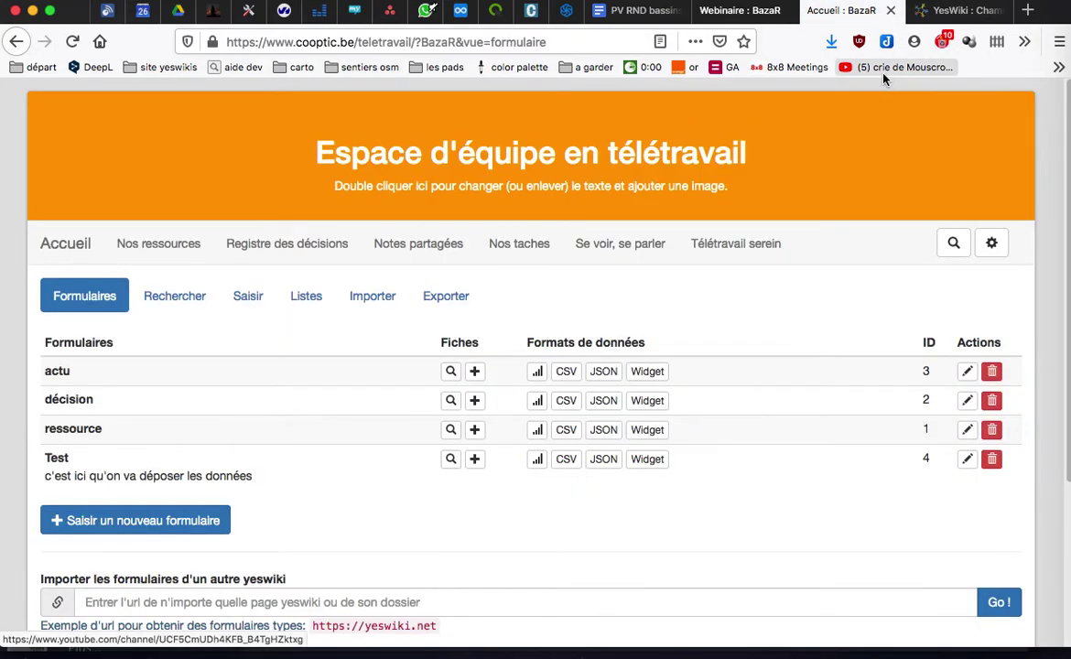
- Switch to the YesWiki documentation and open its Bazar page on creating a form by copying and pasting an example
{"action": "left_click", "coordinate": [945, 12]}
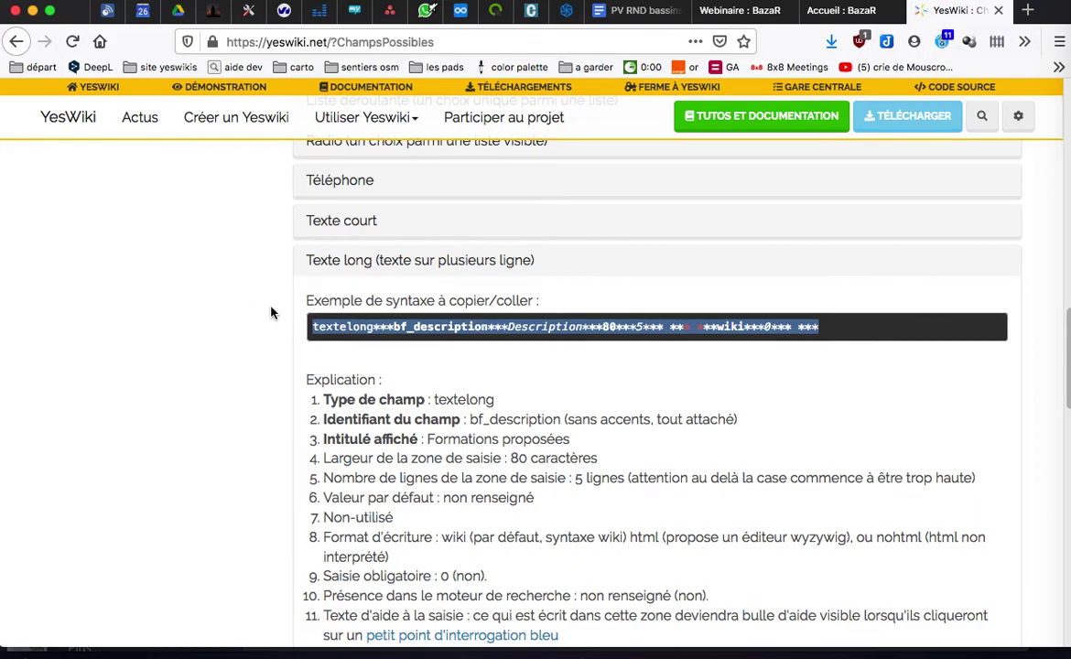
{"action": "scroll", "coordinate": [375, 311], "scroll_direction": "down", "scroll_amount": 5}
{"action": "scroll", "coordinate": [375, 314], "scroll_direction": "up", "scroll_amount": 7}
{"action": "scroll", "coordinate": [376, 312], "scroll_direction": "up", "scroll_amount": 8}
{"action": "scroll", "coordinate": [375, 311], "scroll_direction": "up", "scroll_amount": 1}
{"action": "scroll", "coordinate": [375, 311], "scroll_direction": "up", "scroll_amount": 3}
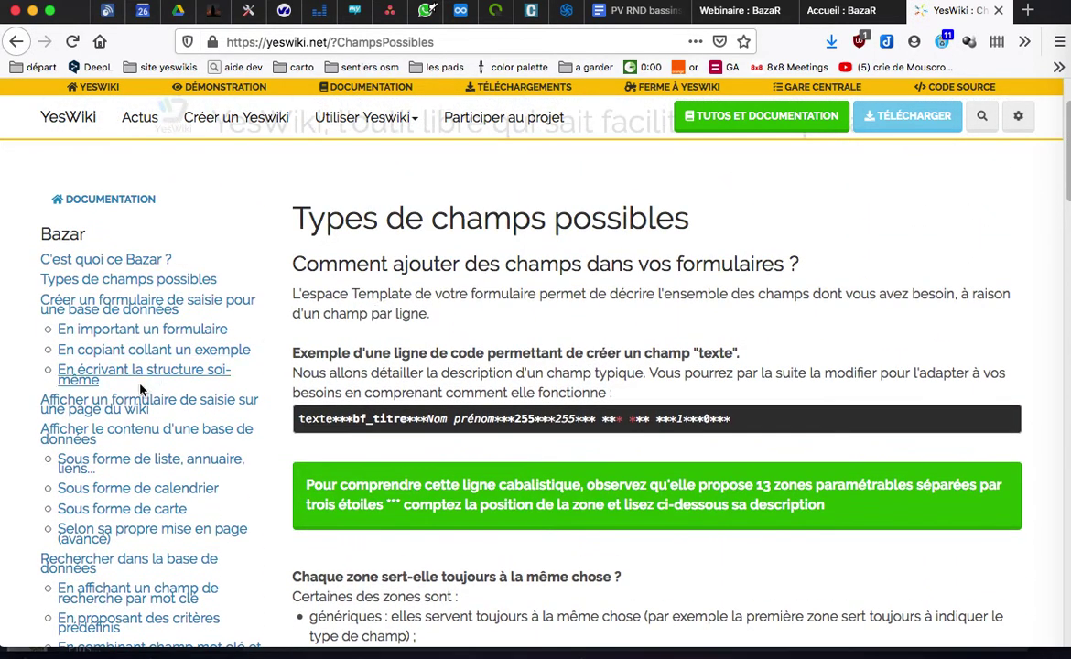
{"action": "left_click", "coordinate": [169, 354]}
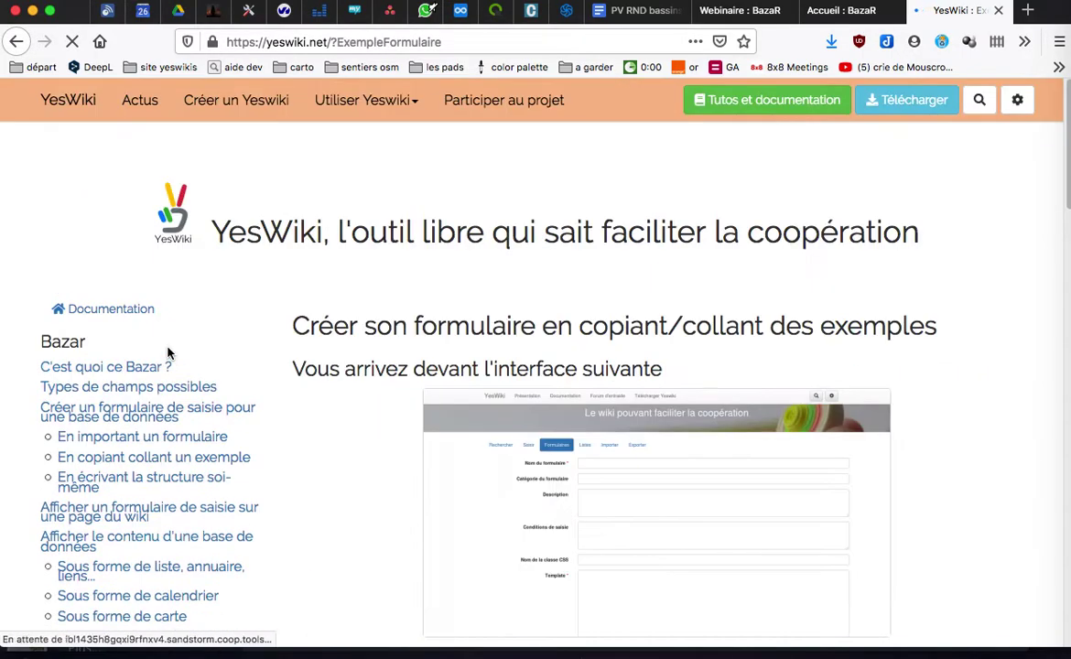
- Copy the complete template code of the "Annuaire avec cartographie" example and return to the wiki's list of forms
{"action": "scroll", "coordinate": [329, 366], "scroll_direction": "down", "scroll_amount": 5}
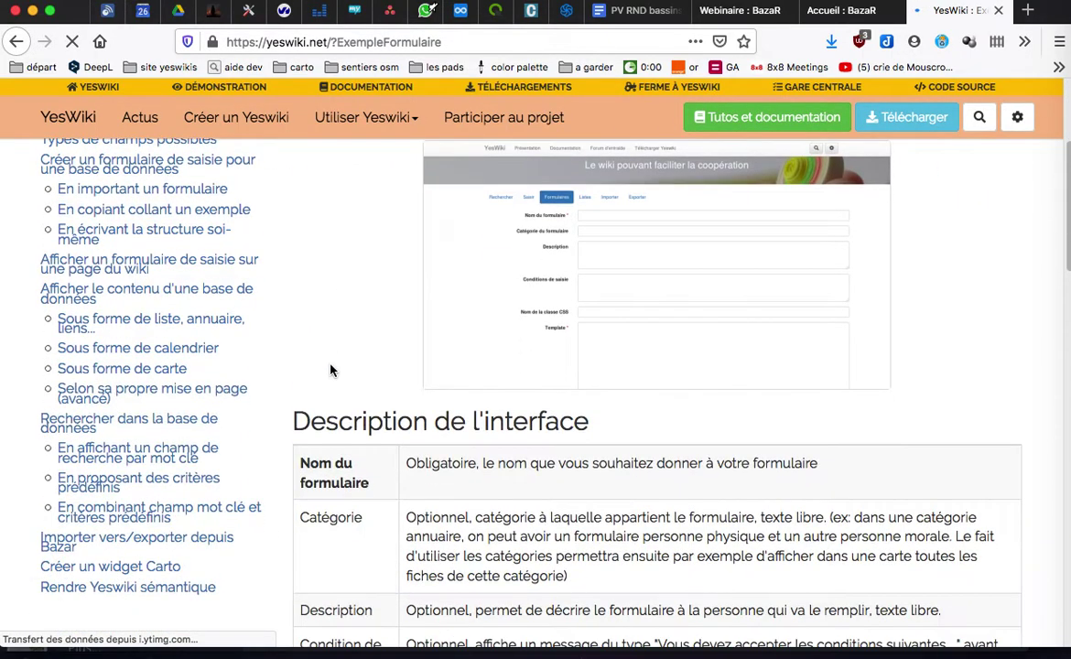
{"action": "scroll", "coordinate": [331, 368], "scroll_direction": "down", "scroll_amount": 11}
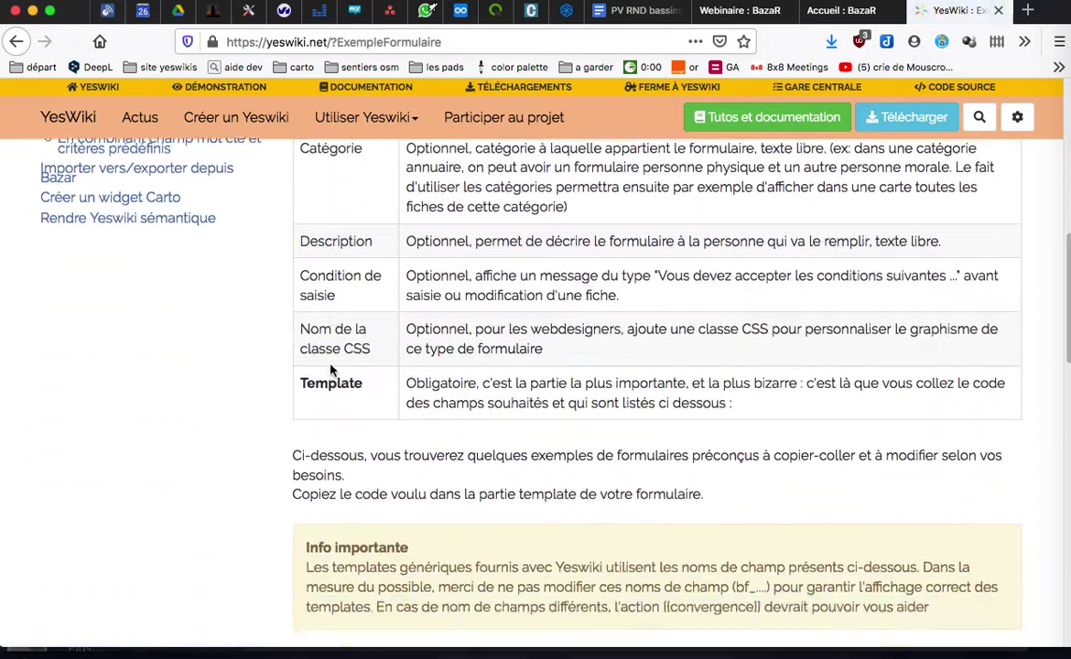
{"action": "scroll", "coordinate": [331, 369], "scroll_direction": "down", "scroll_amount": 2}
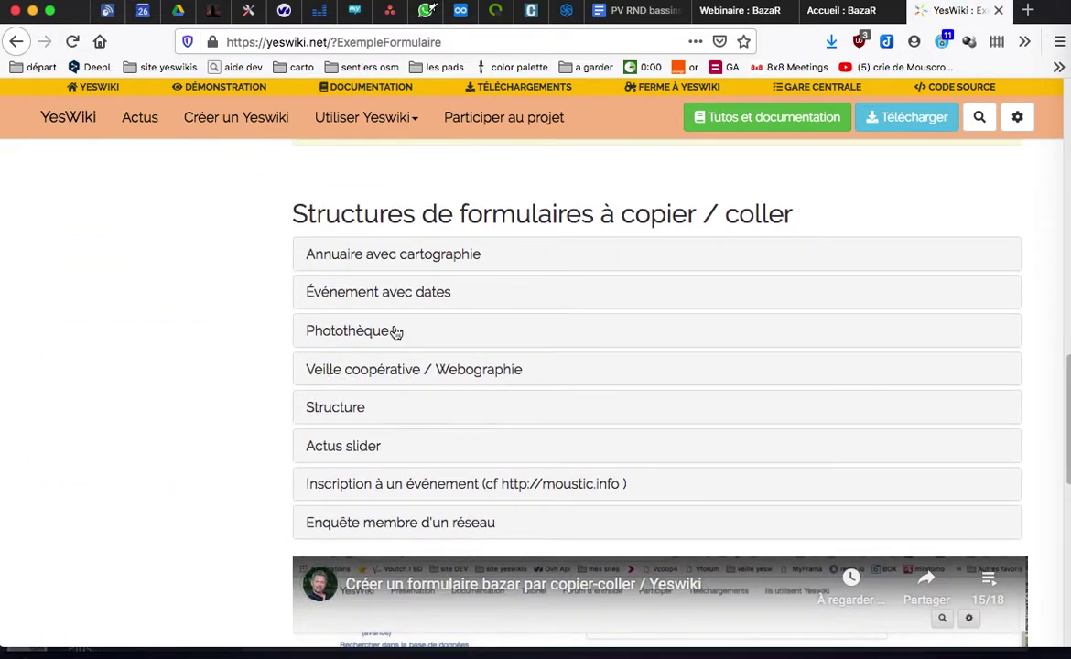
{"action": "left_click", "coordinate": [391, 247]}
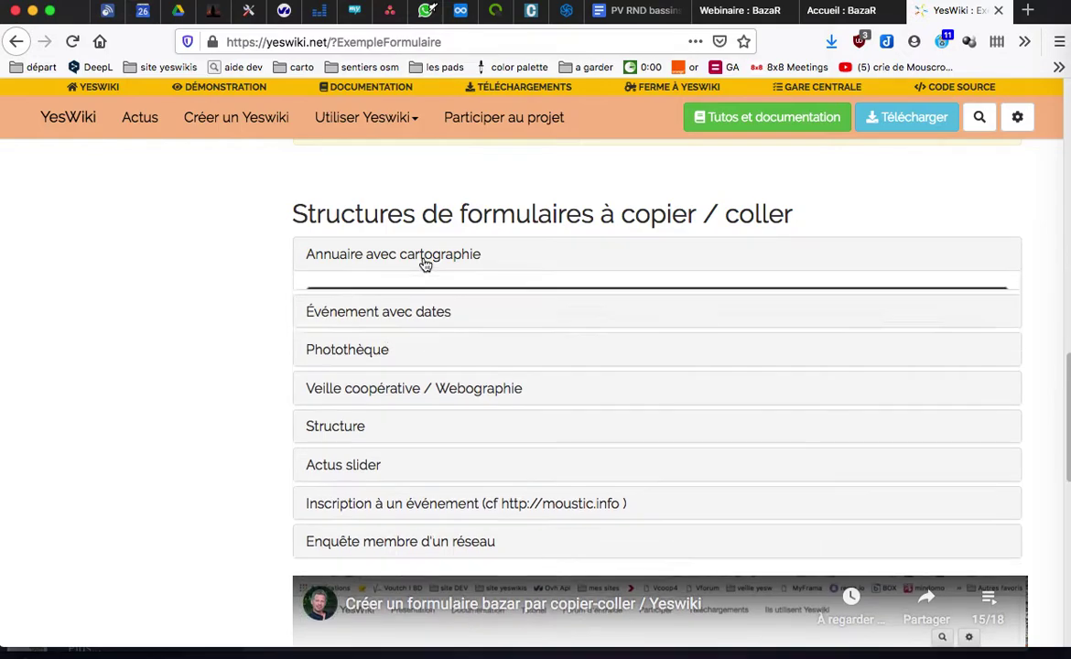
{"action": "left_click_drag", "start_coordinate": [312, 300], "coordinate": [919, 461]}
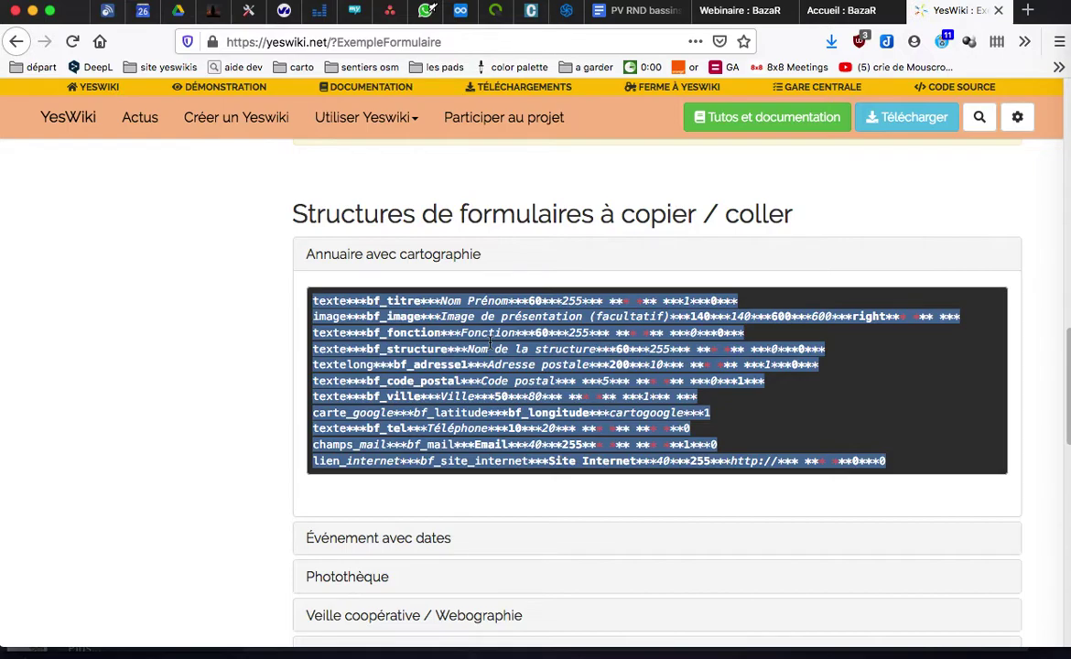
{"action": "left_click", "coordinate": [846, 11]}
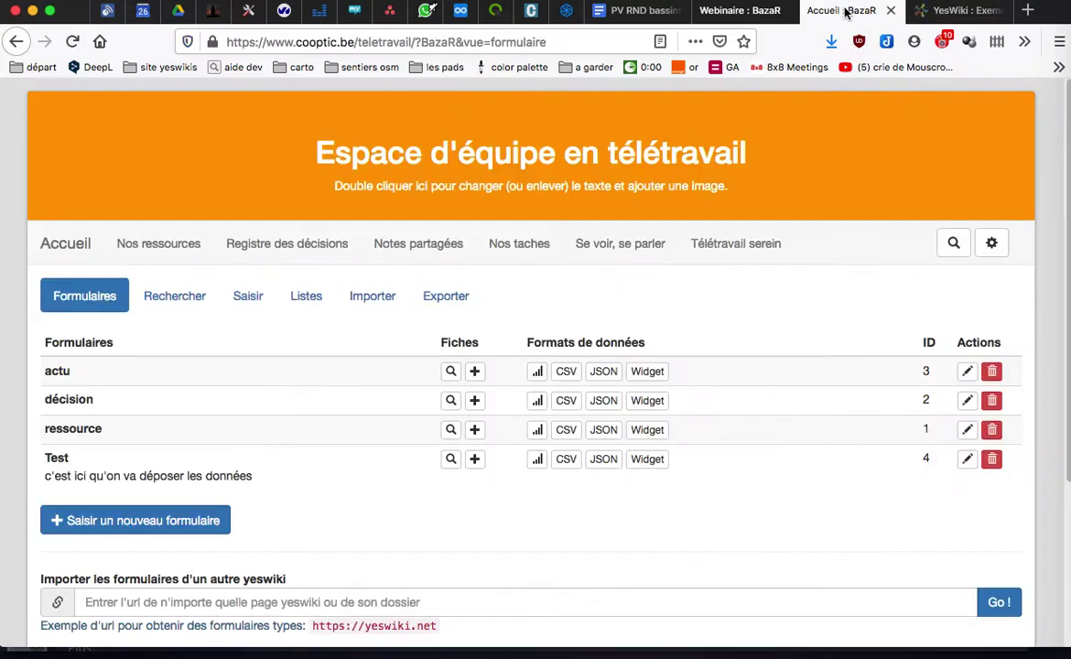